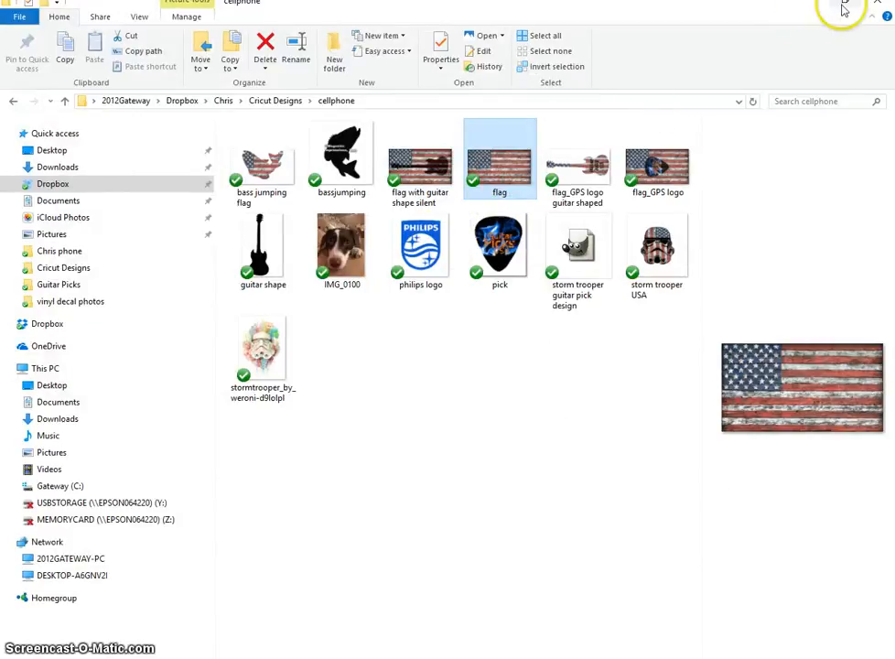
Step: Put away the cellphone folder window and switch to GIMP
left_click(851, 7)
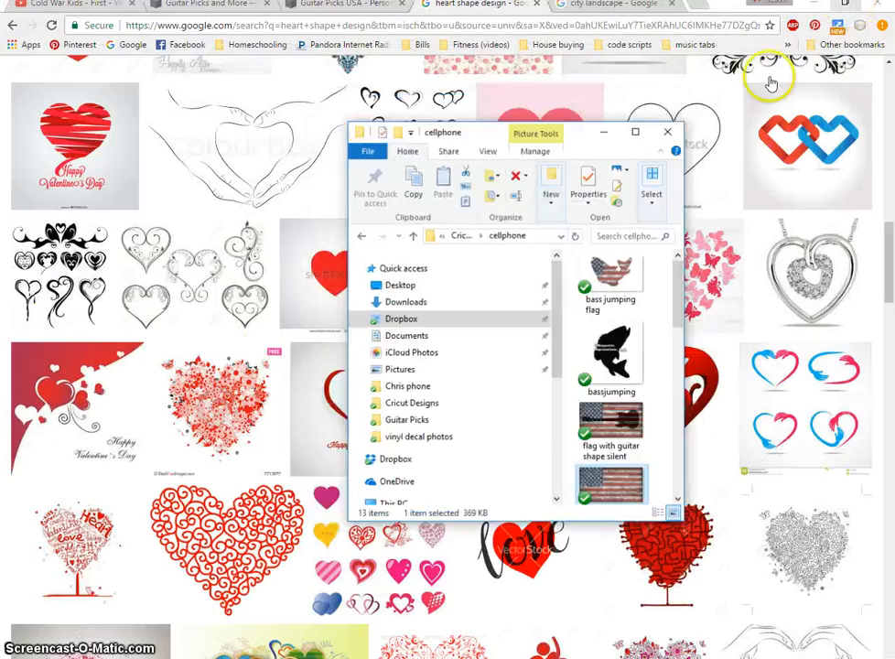
left_click(604, 131)
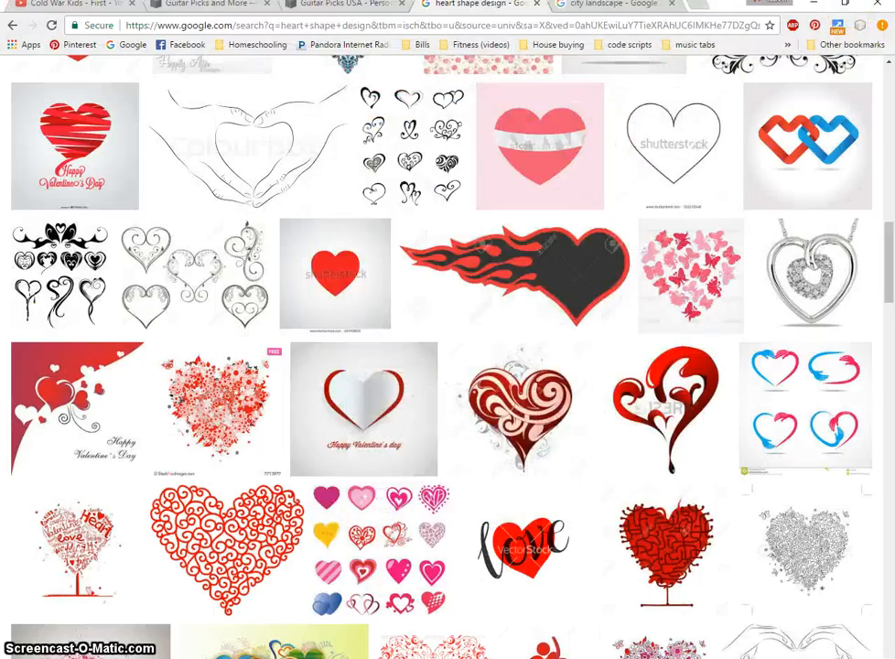
key("alt+Tab")
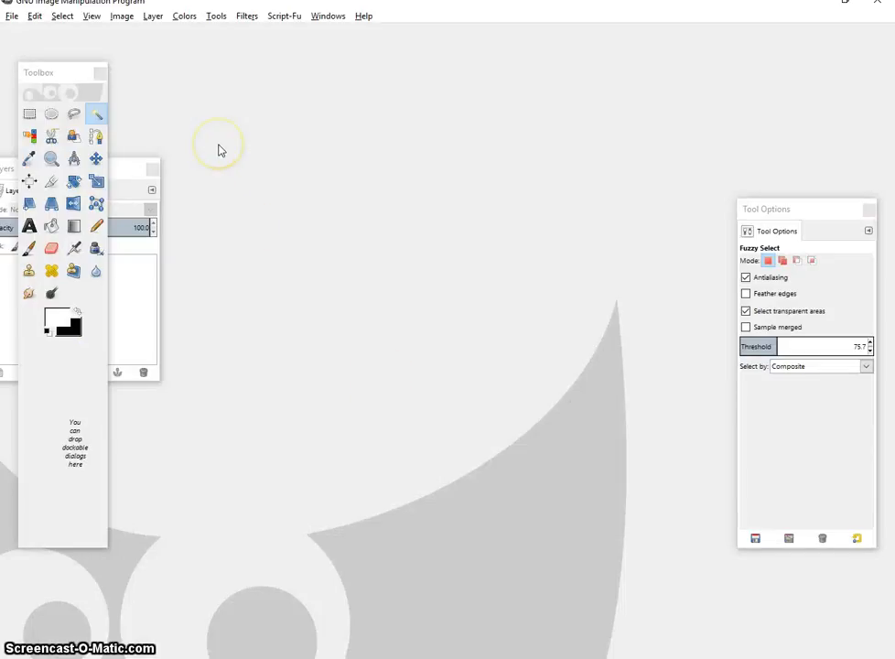
Step: Open flaming heart.jpg from the Cricut Designs folder as a new image
left_click(11, 18)
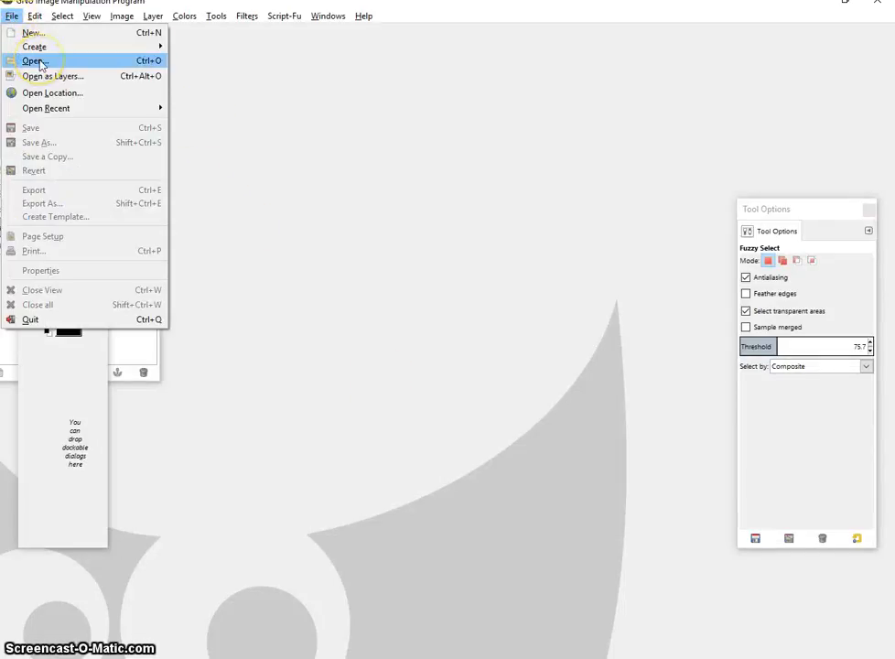
left_click(38, 62)
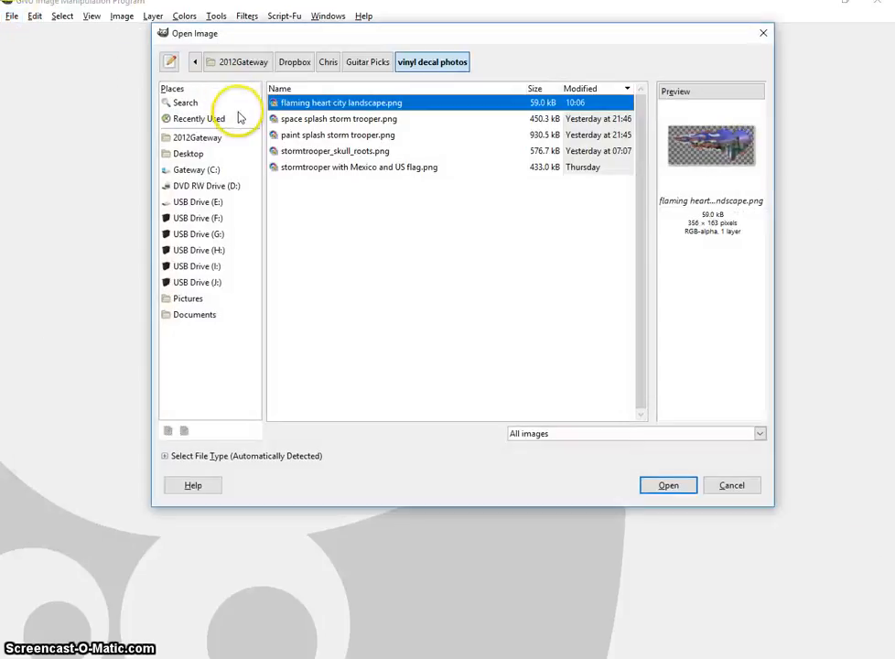
left_click(370, 66)
left_click(322, 66)
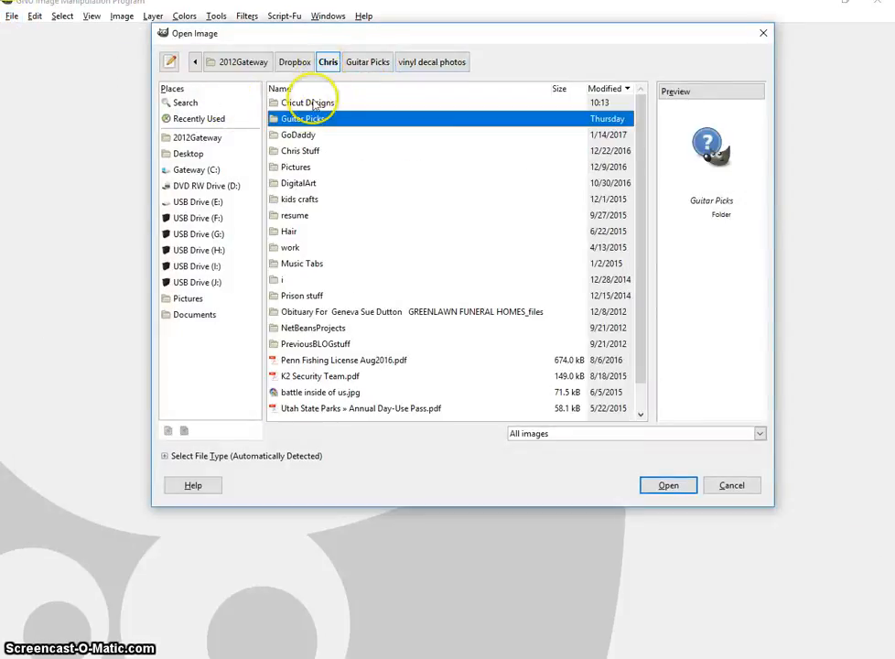
double_click(323, 101)
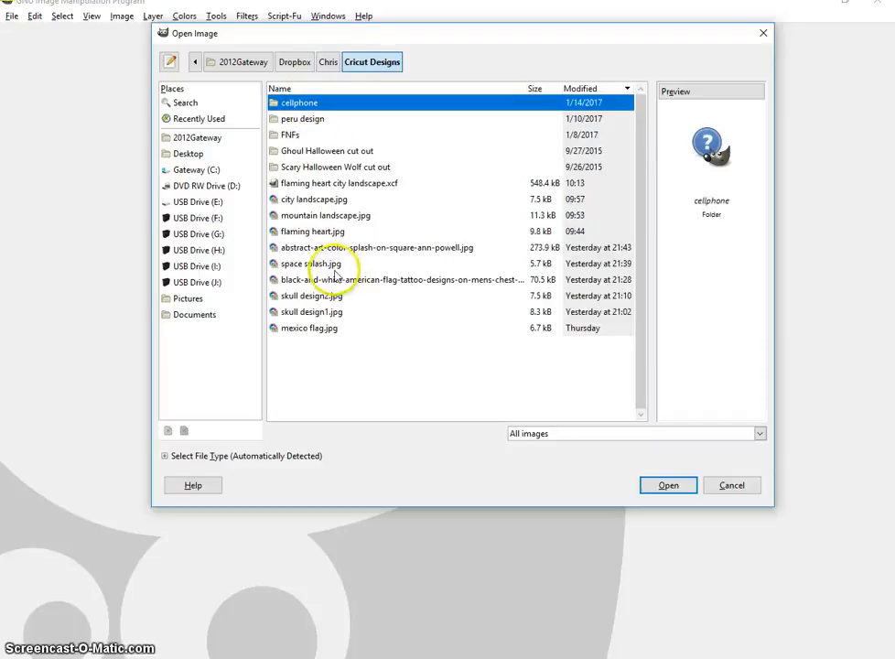
left_click(322, 185)
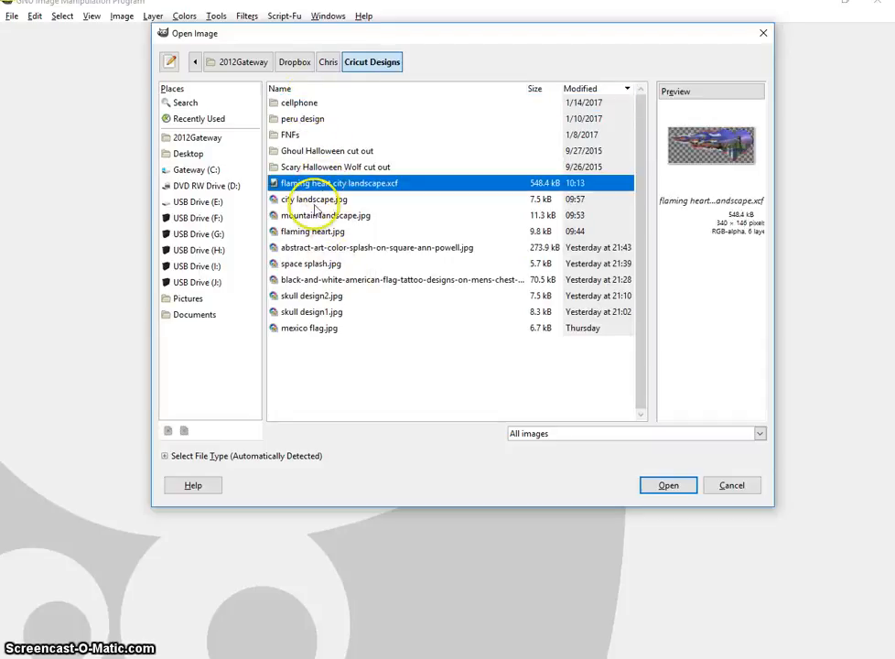
left_click(311, 235)
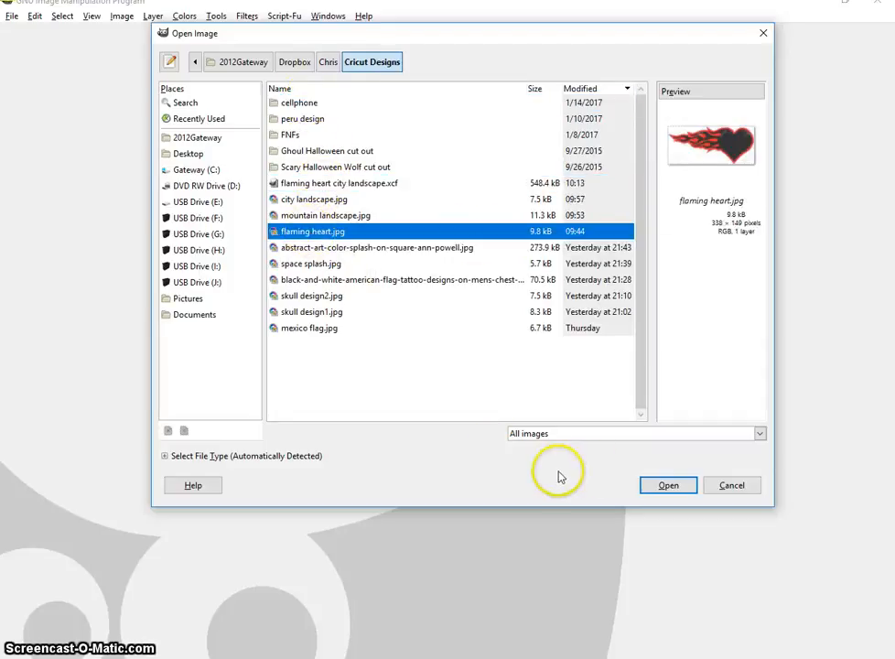
left_click(668, 486)
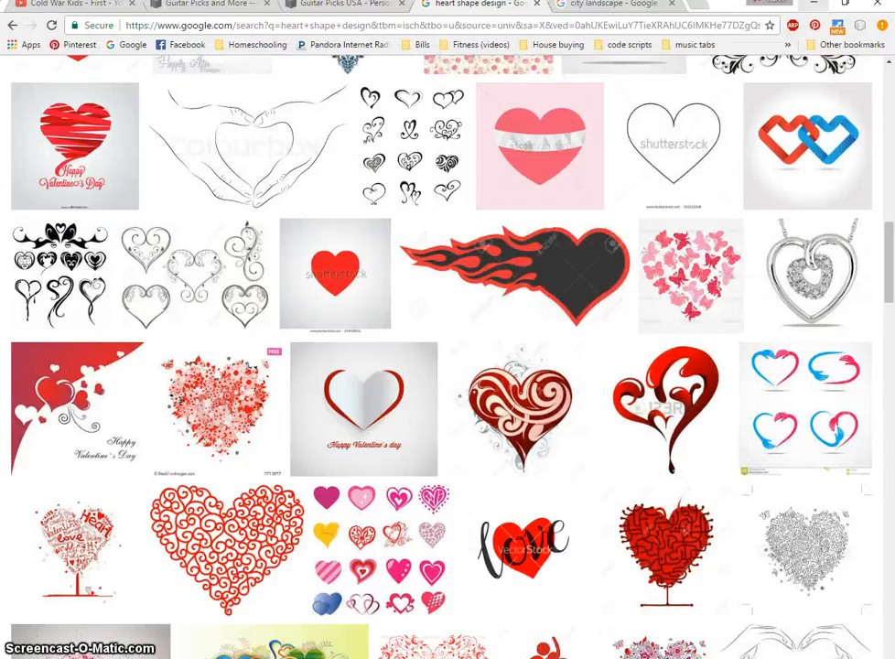
left_click(814, 6)
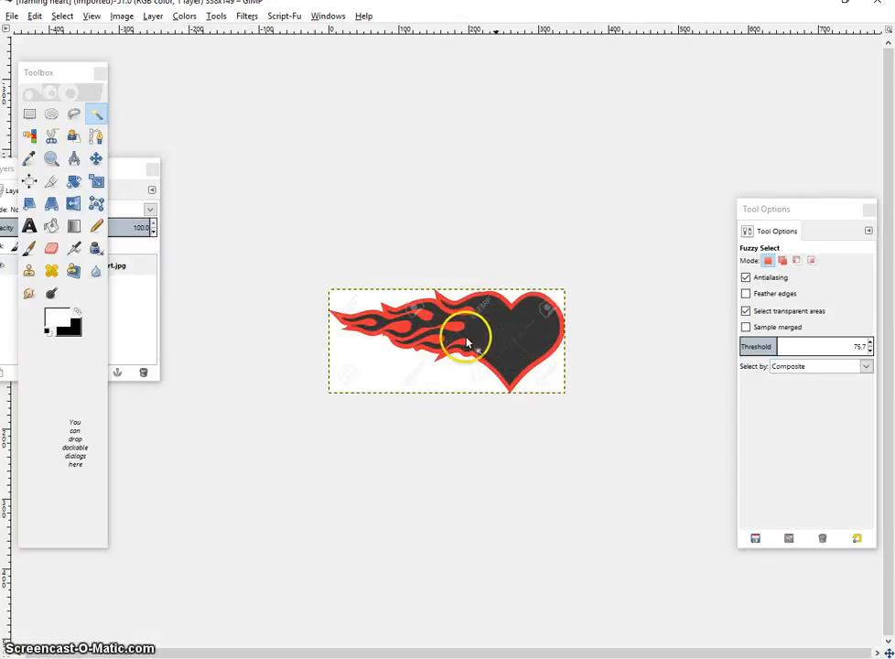
Step: Add an alpha channel to the flaming heart layer
left_click(96, 117)
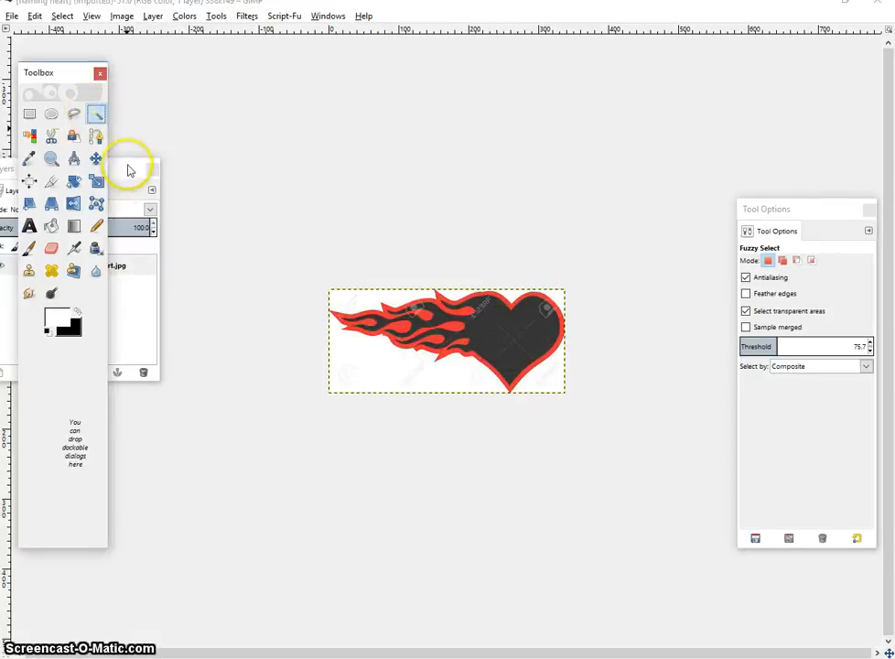
left_click_drag(128, 170, 255, 305)
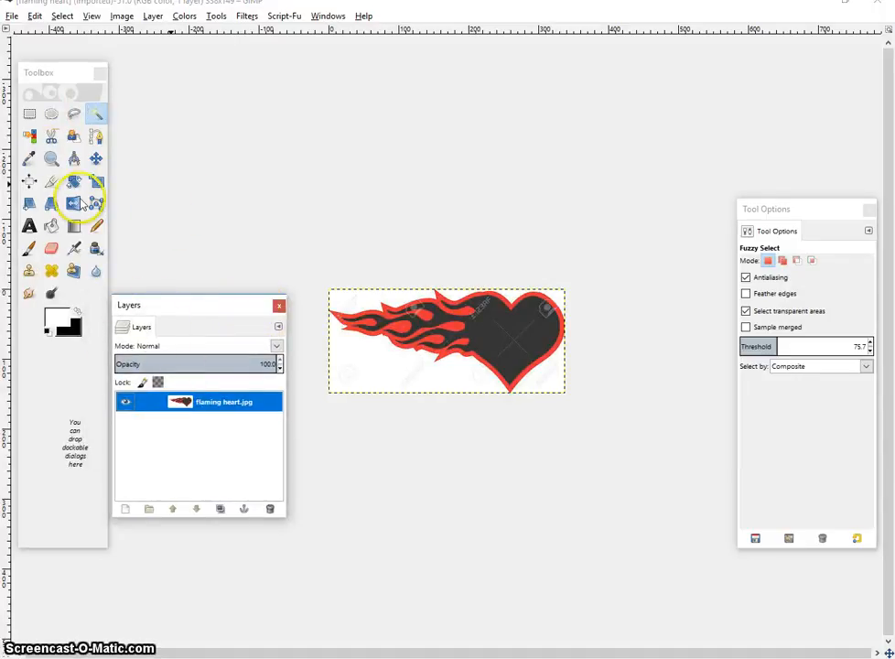
right_click(163, 405)
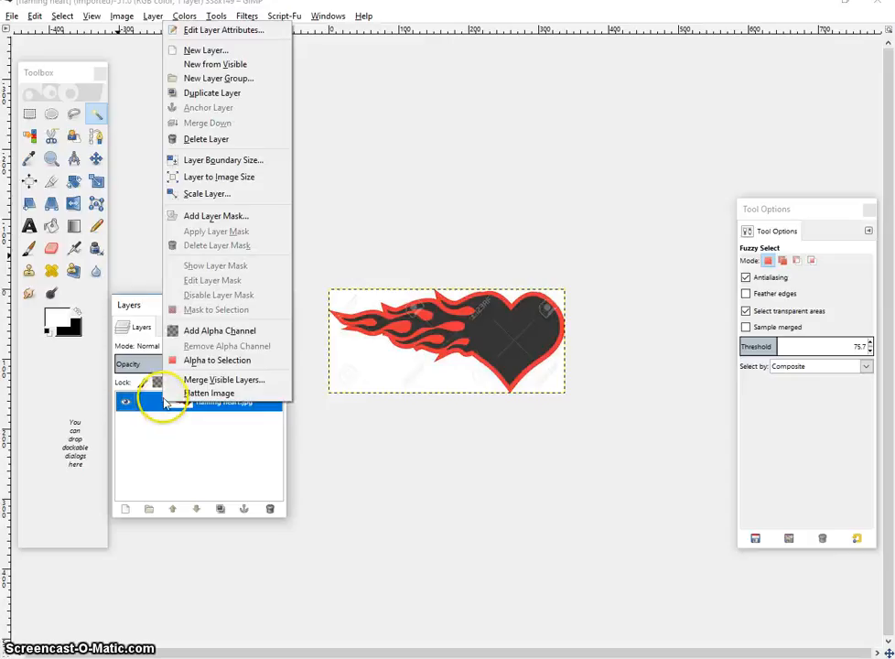
left_click(214, 333)
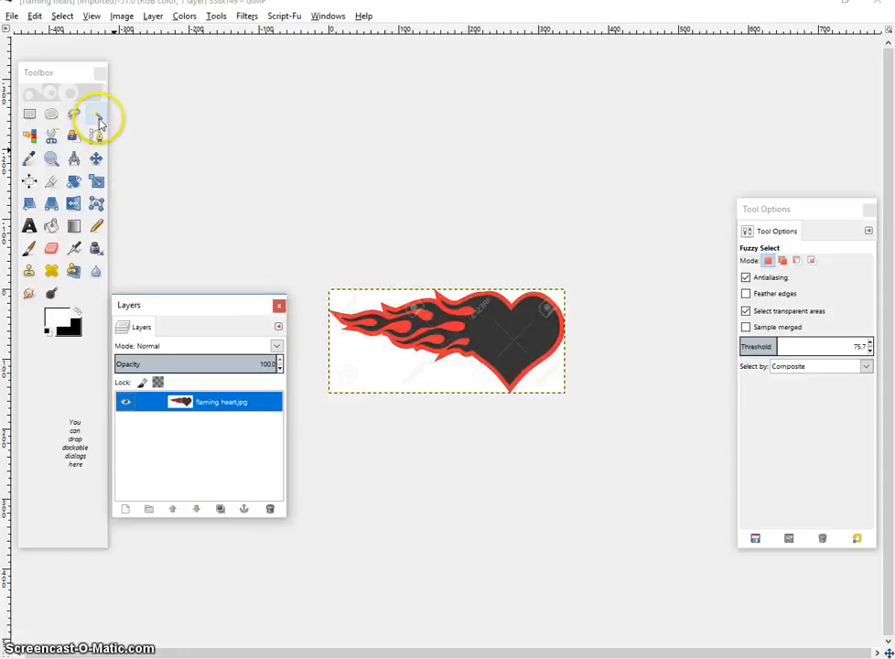
Step: Try Fuzzy Select on the white background below the flames with thresholds of 180.7 and 11.2
left_click(382, 370)
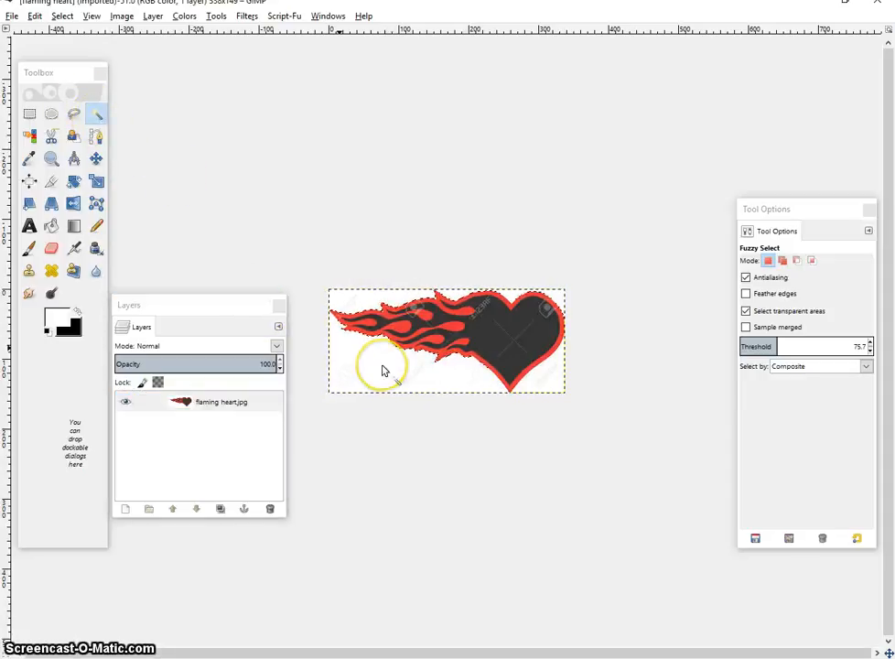
left_click(776, 348)
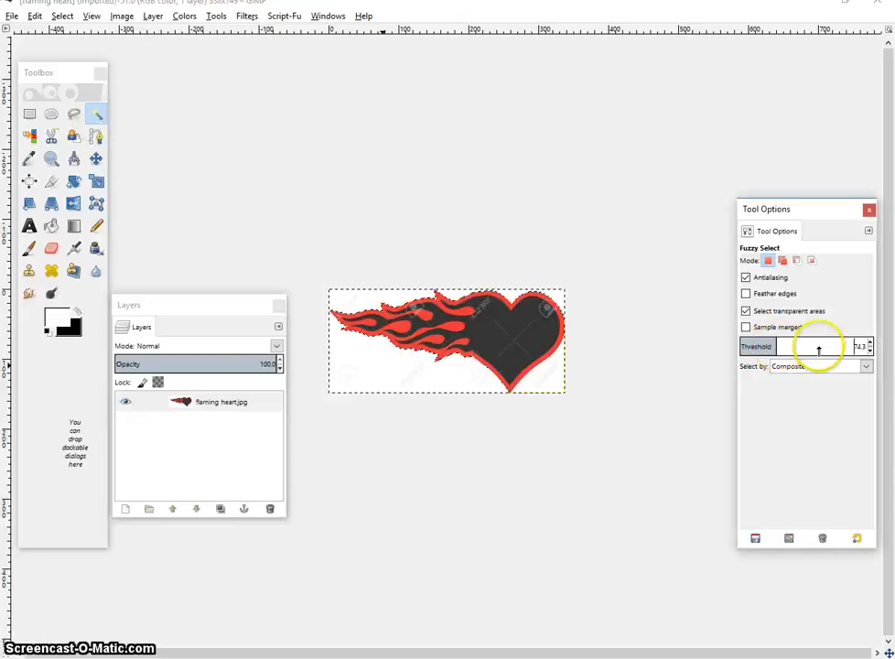
left_click(818, 351)
left_click(412, 371)
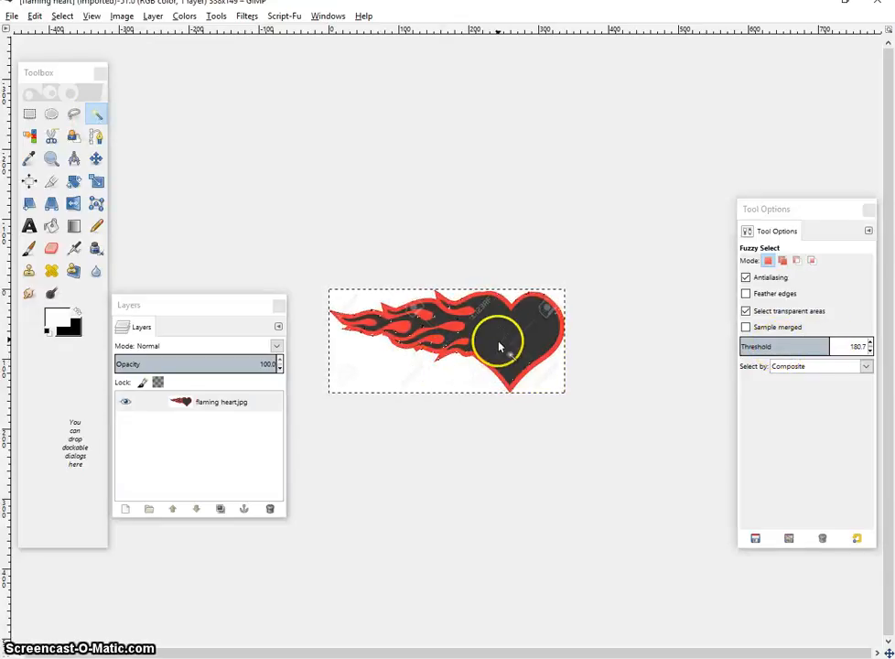
left_click(796, 350)
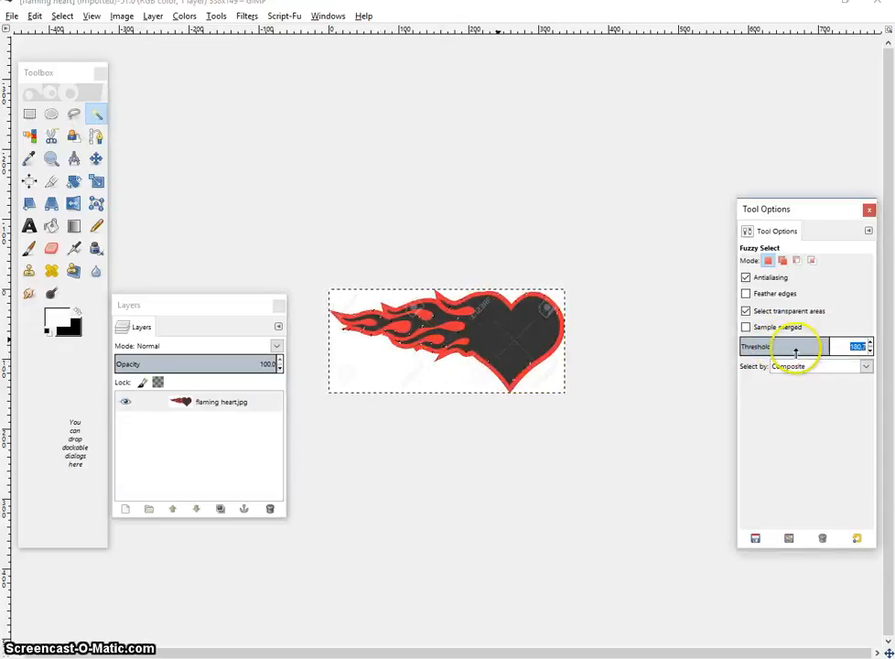
left_click_drag(768, 347, 743, 343)
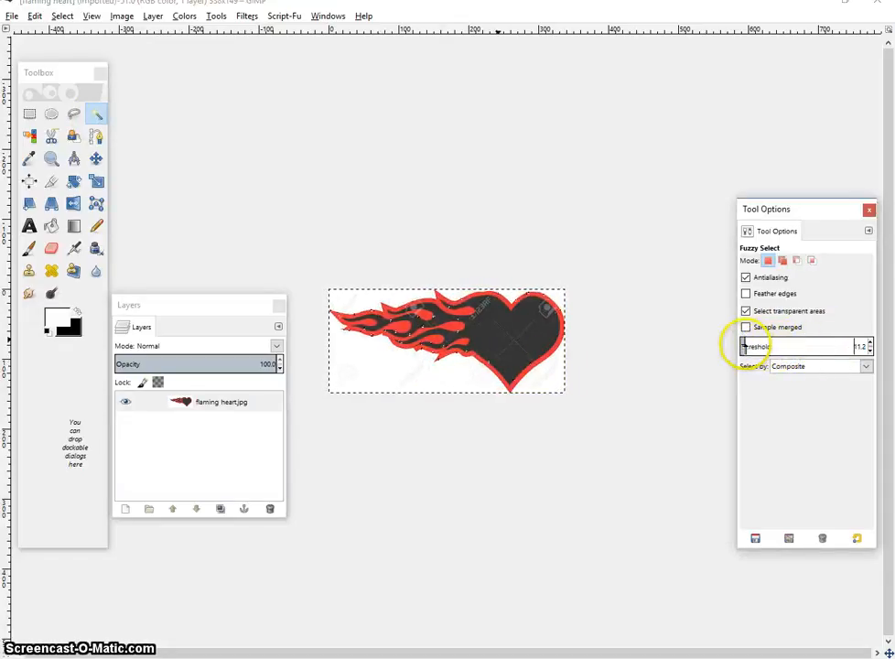
left_click(430, 378)
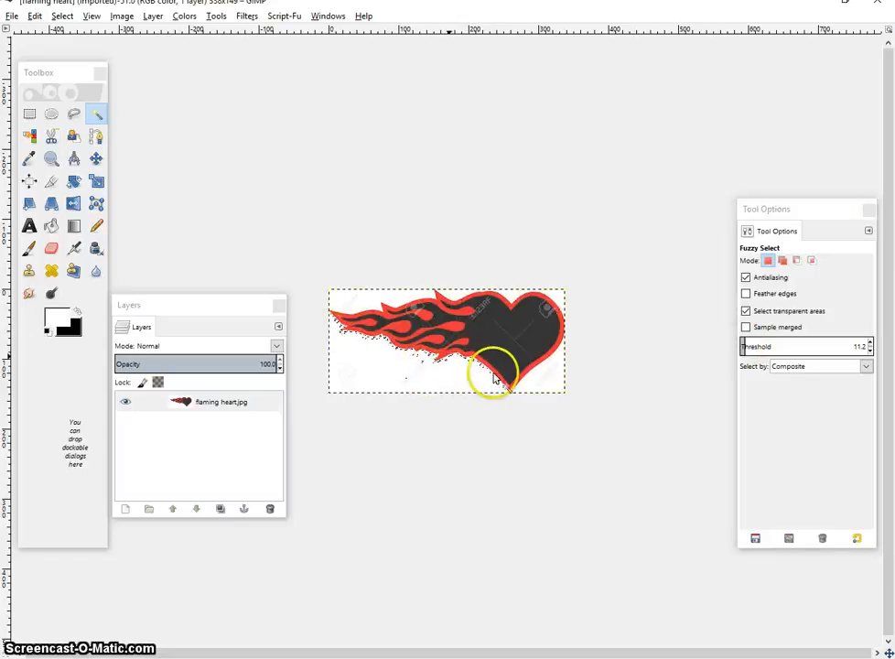
Step: Delete the white background around the flaming heart, including the corner beside its tip, using Fuzzy Select with a threshold of 82.7
left_click_drag(742, 345, 776, 347)
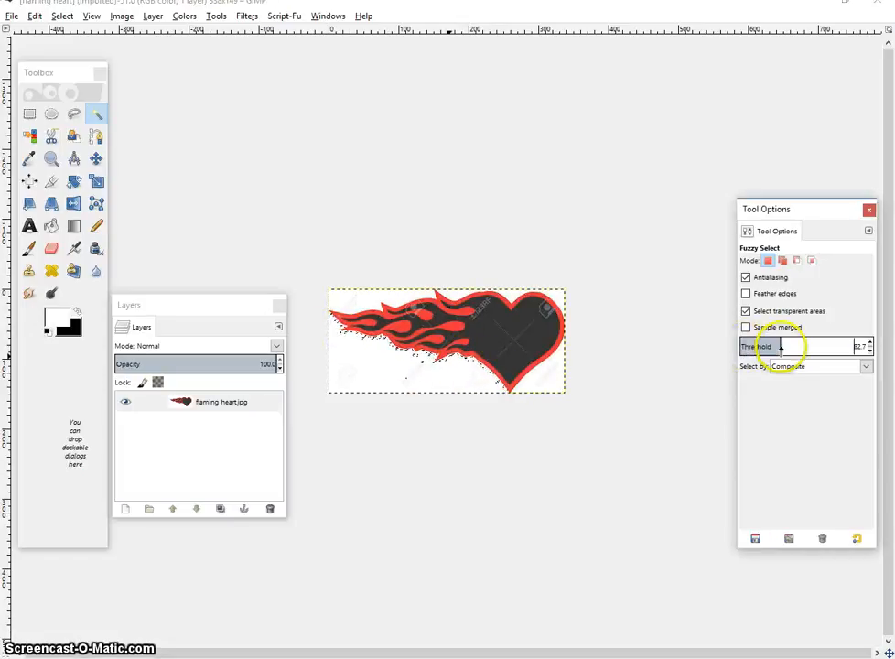
left_click(383, 373)
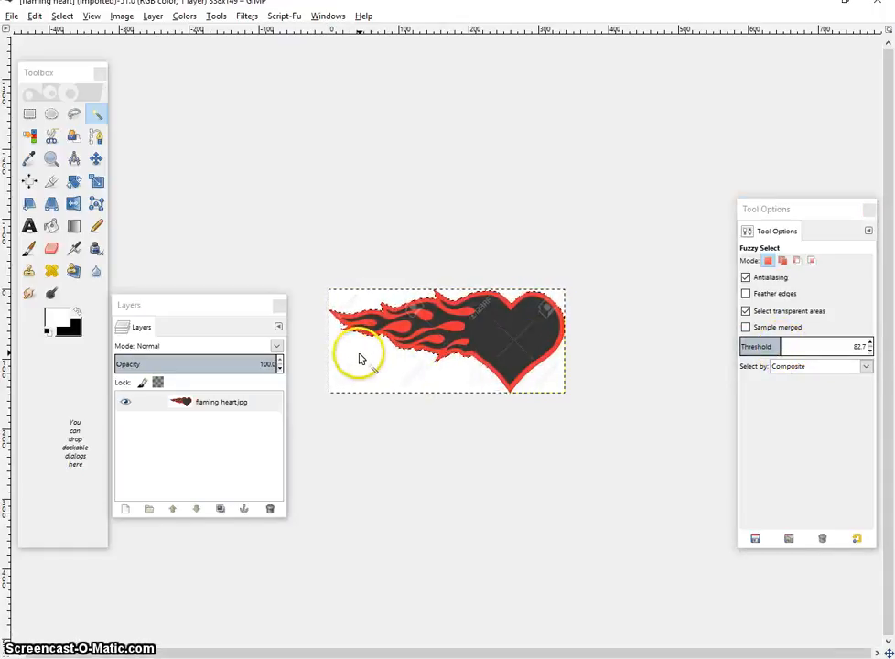
key("Delete")
left_click(559, 388)
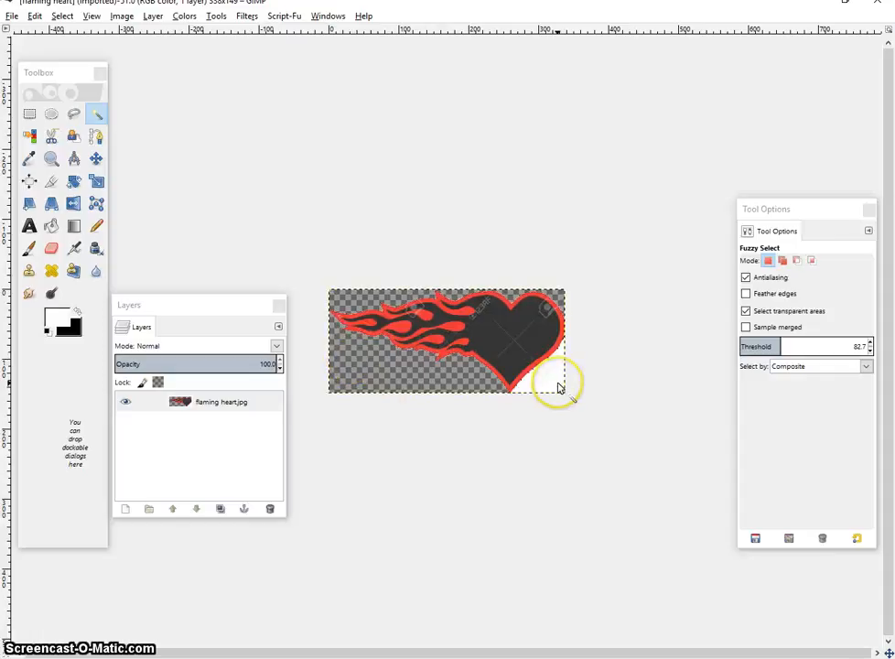
key("Delete")
left_click(559, 387)
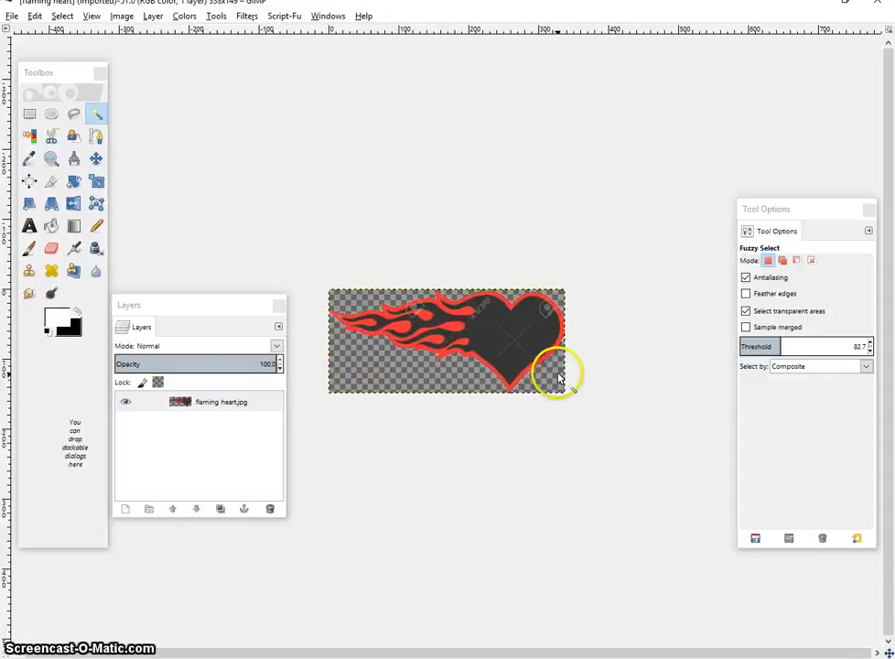
Step: Delete the black fill inside the heart and flames, and clear the selection
left_click(499, 335)
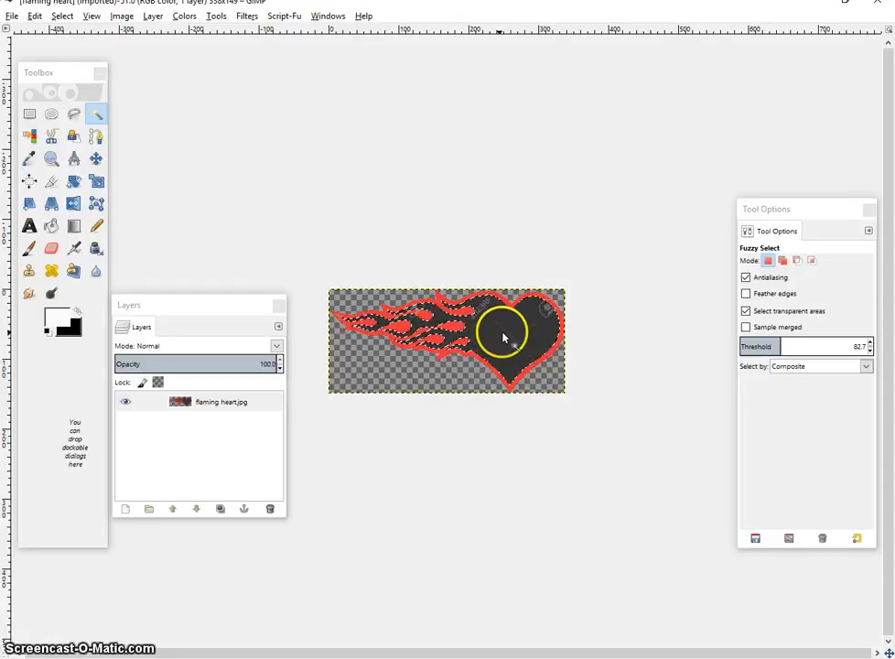
key("Delete")
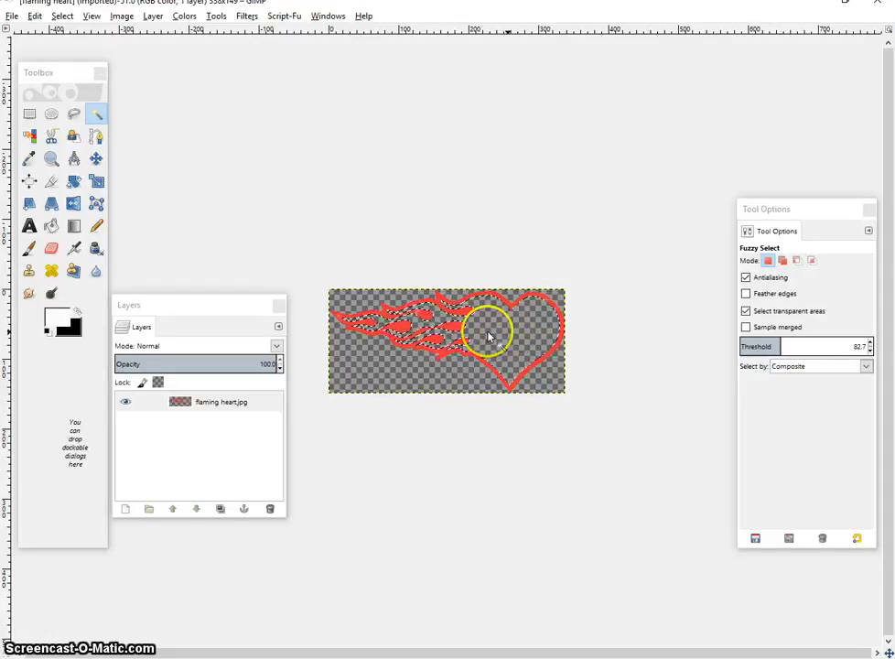
left_click(62, 15)
left_click(87, 55)
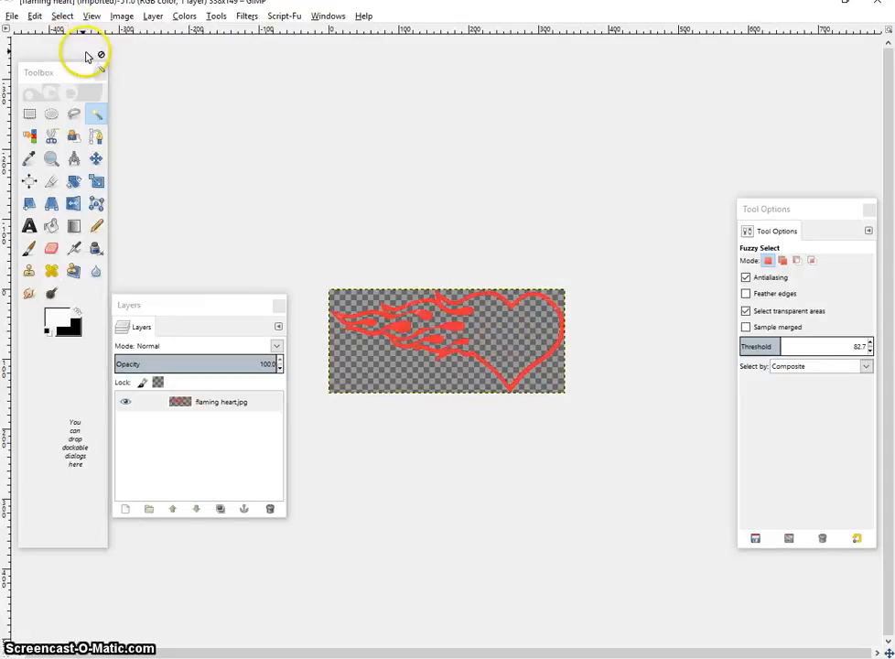
Step: Set the foreground color to the heart outline's red, ef303f, sampled from the image
left_click(162, 403)
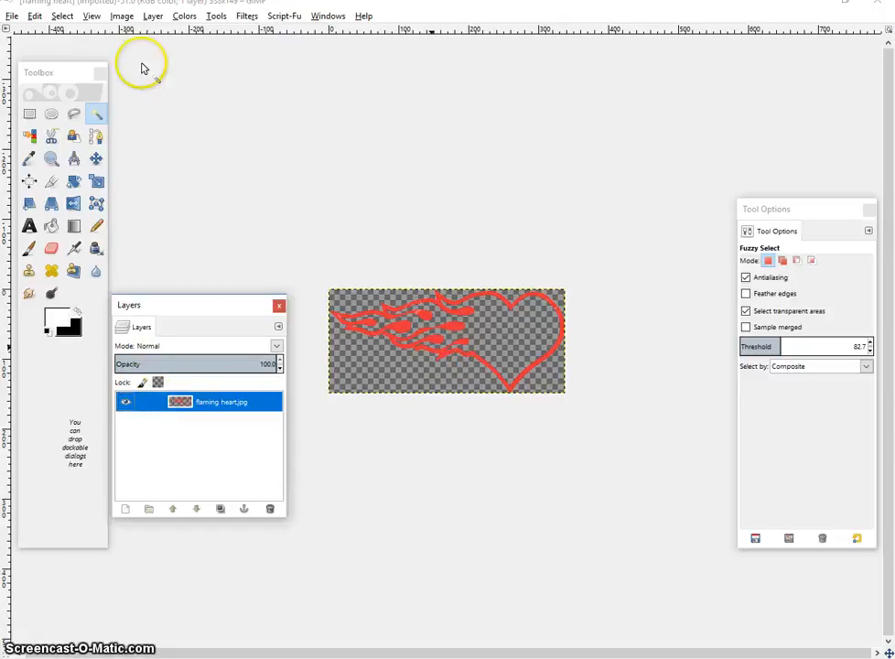
left_click(91, 15)
mouse_move(169, 63)
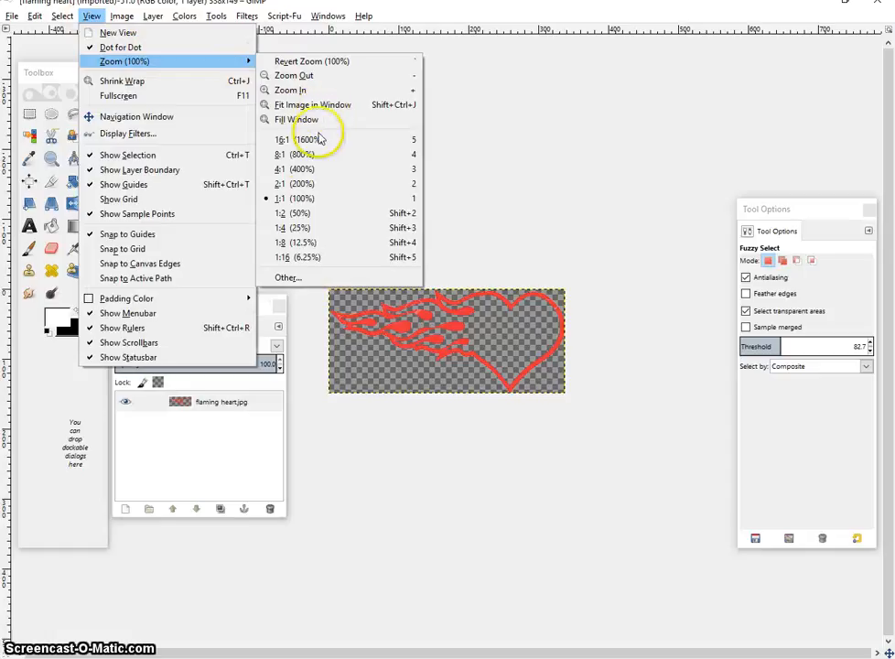
left_click(316, 185)
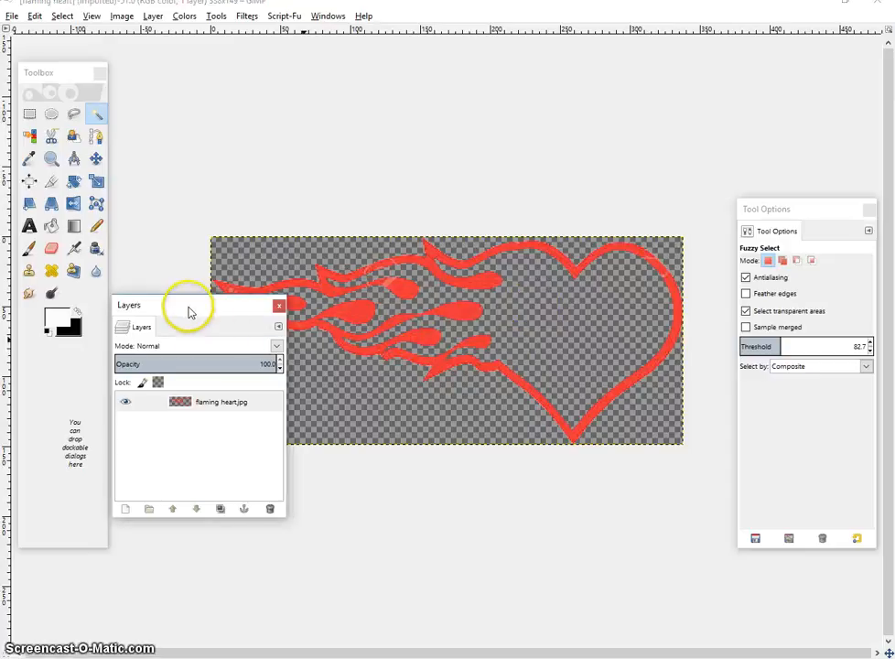
left_click_drag(190, 307, 120, 389)
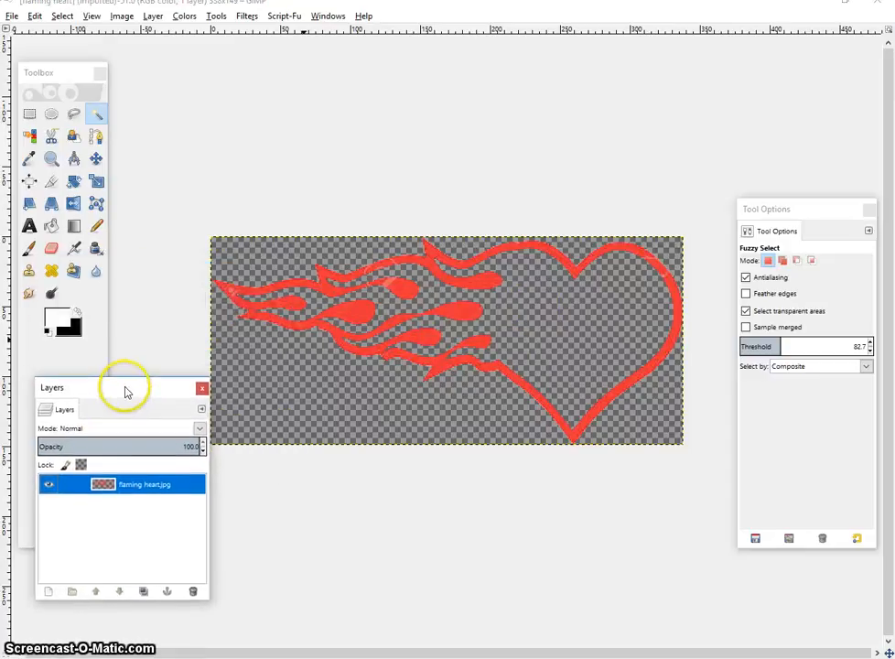
left_click(52, 320)
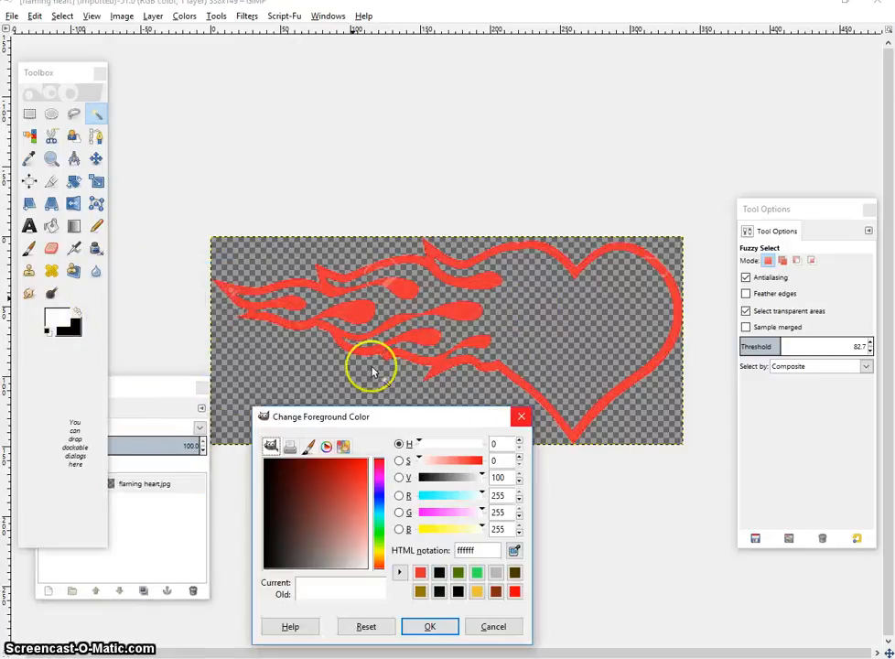
left_click(514, 549)
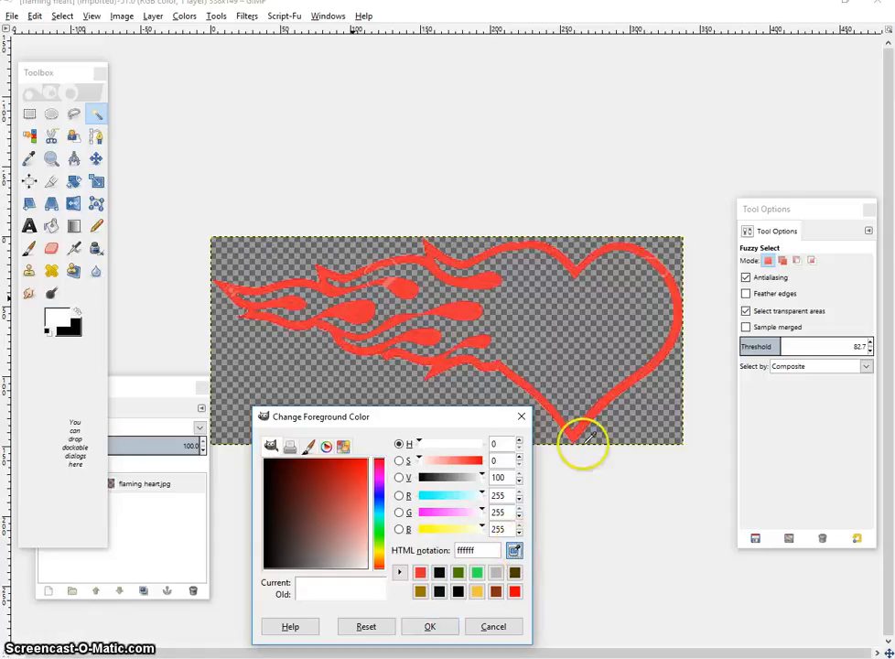
left_click(609, 395)
left_click(398, 573)
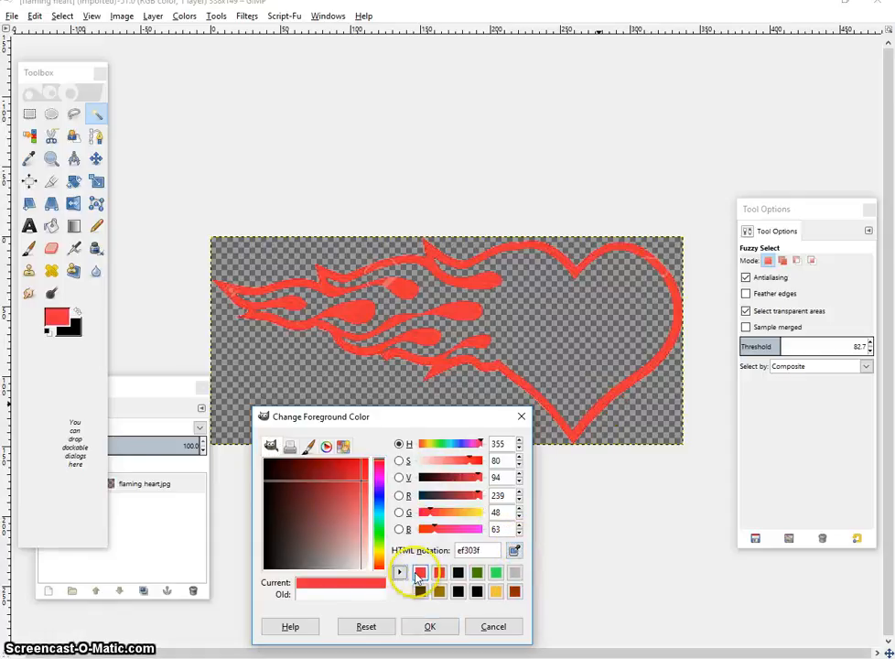
left_click(430, 627)
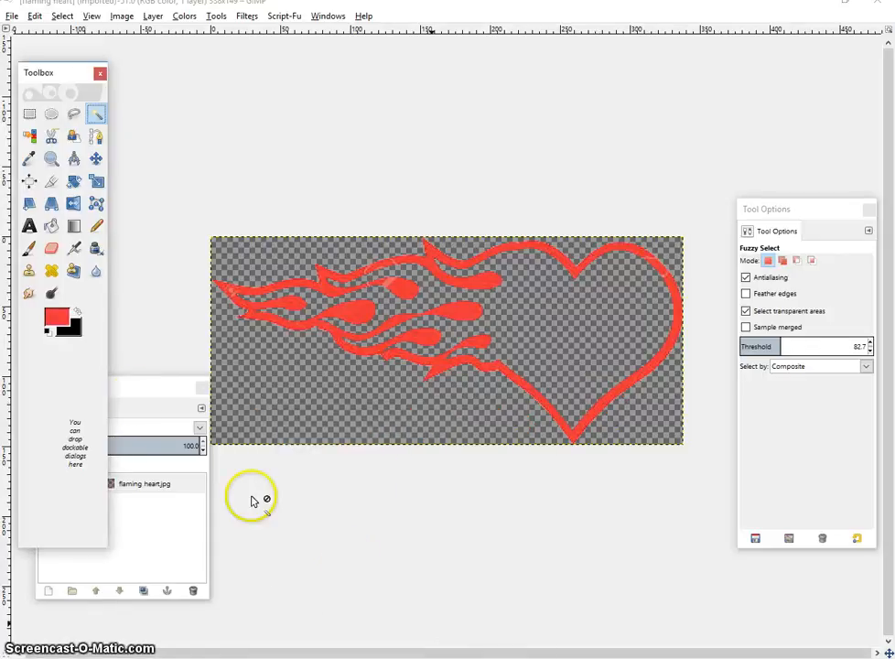
Step: Add a new transparent layer above the flaming heart.jpg layer
left_click_drag(170, 384, 267, 384)
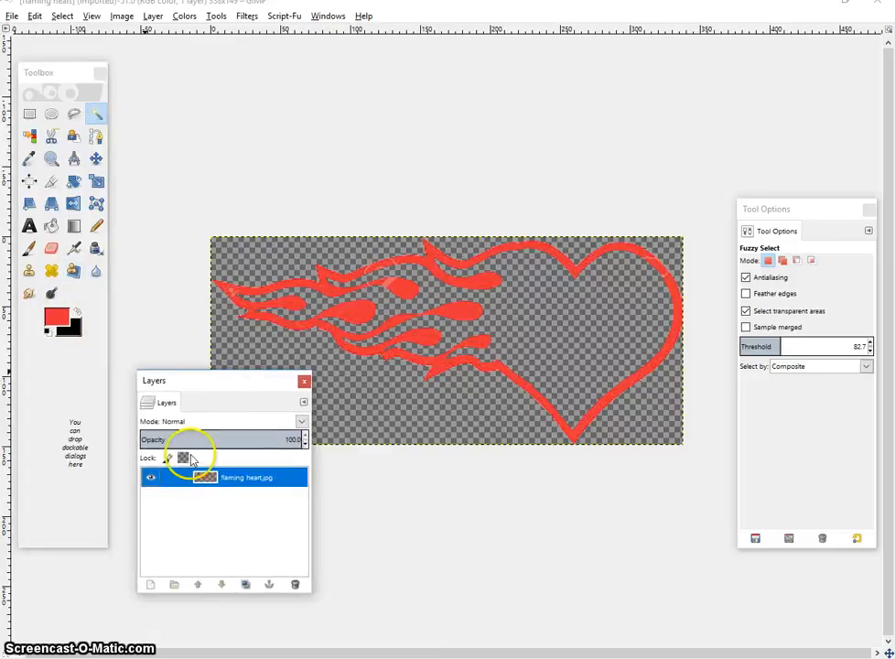
left_click(152, 585)
left_click(269, 380)
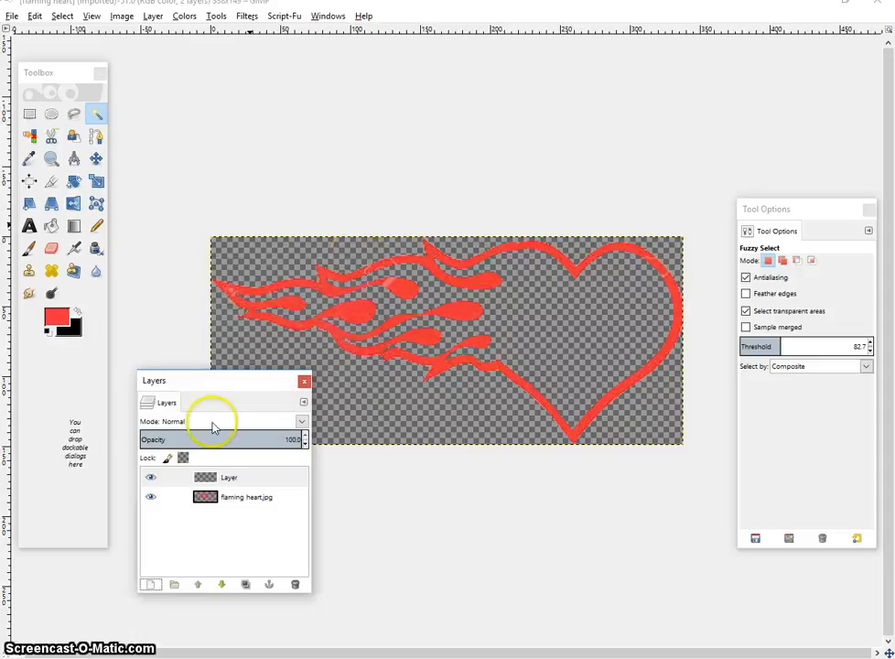
left_click(192, 482)
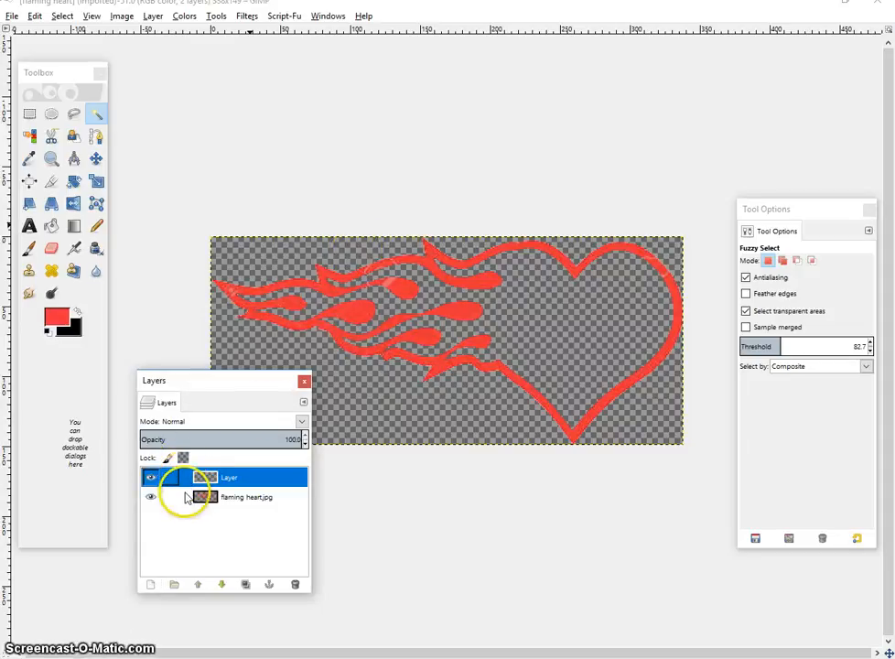
Step: Create a selection from the alpha of the flaming heart.jpg layer
left_click(187, 499)
right_click(188, 502)
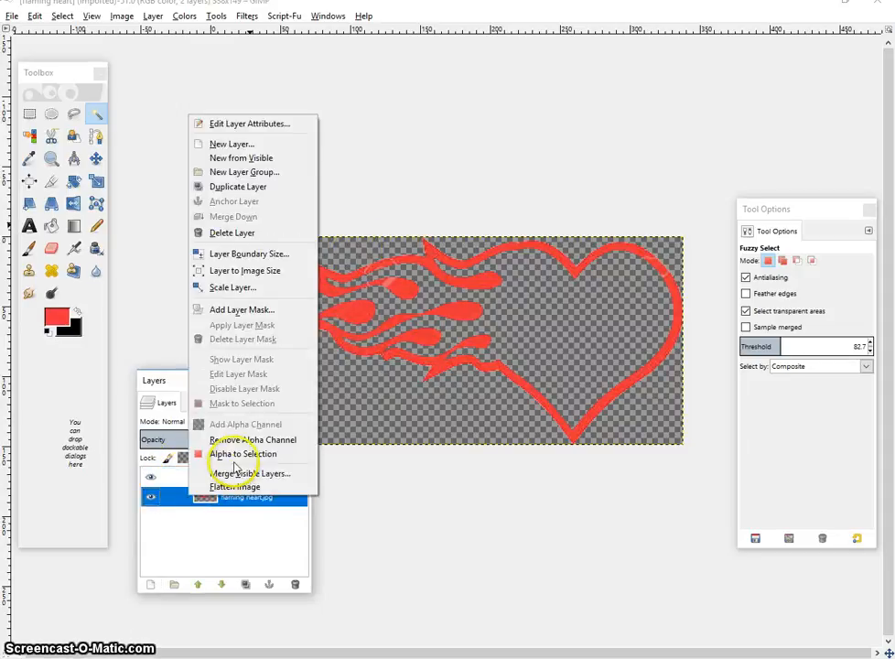
left_click(238, 454)
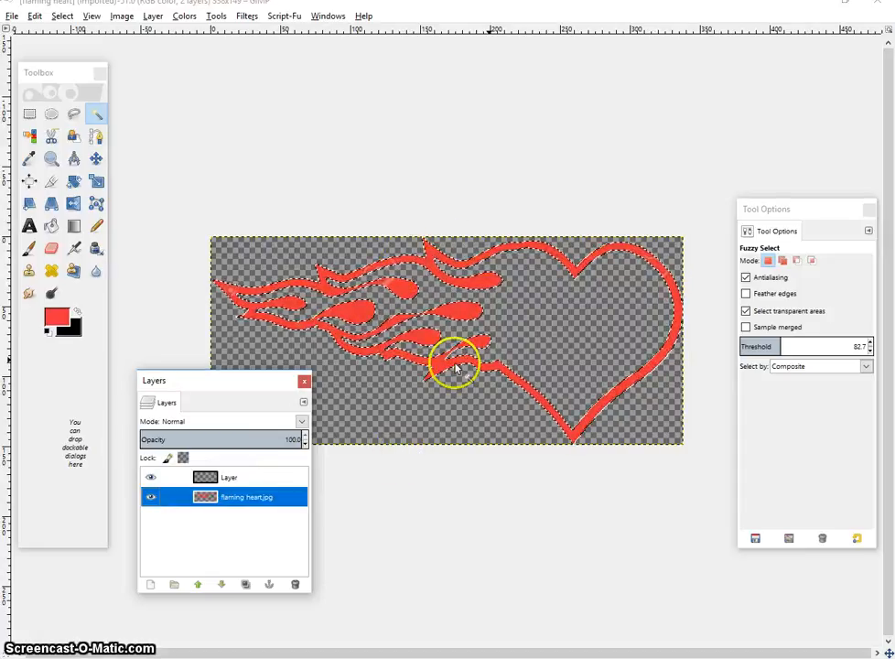
Step: Bucket-fill the selected heart and flame outline on the new layer with the foreground red
left_click(191, 477)
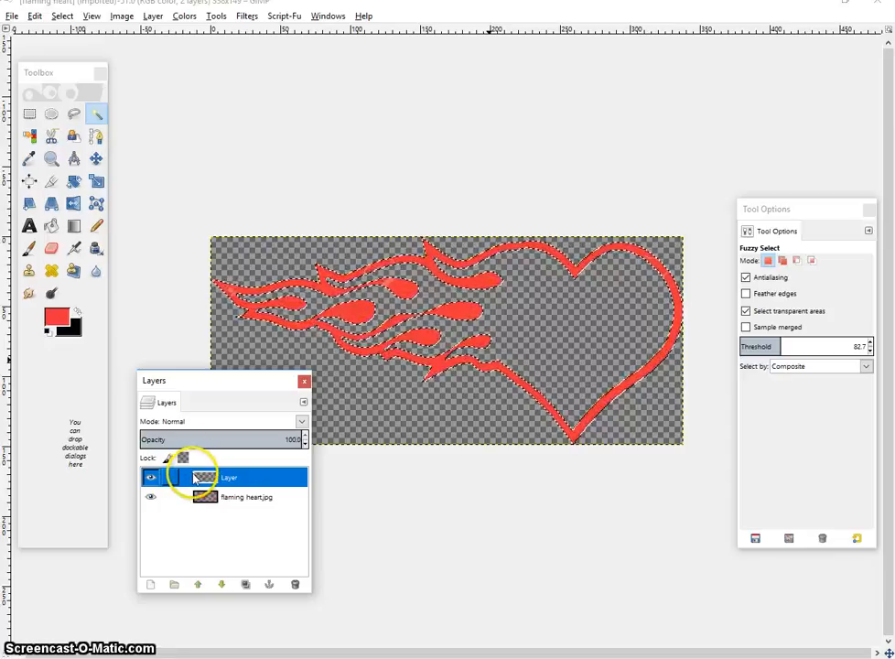
left_click(52, 226)
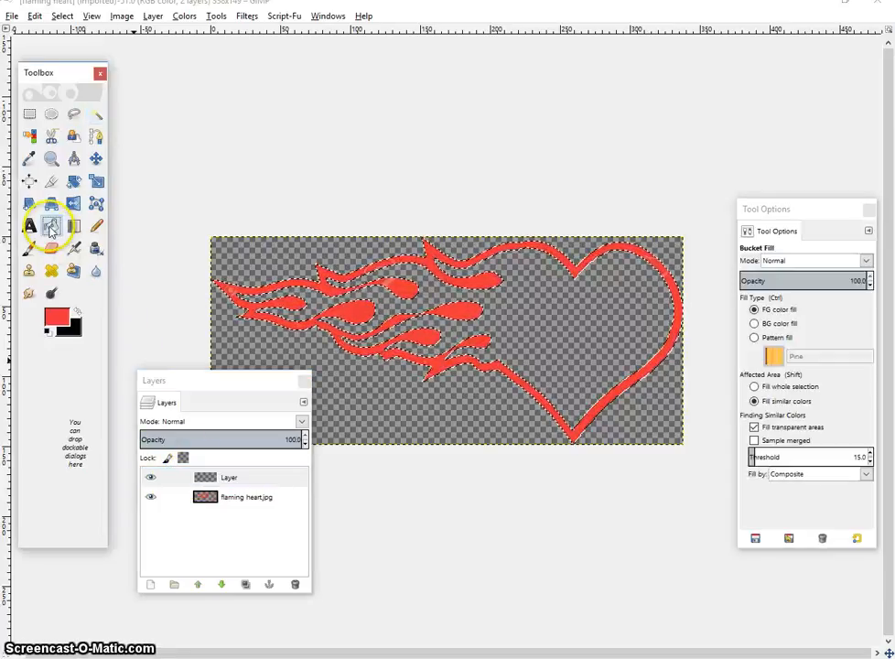
left_click(351, 311)
Step: Hide the original flaming heart.jpg layer and clear the selection
left_click(150, 496)
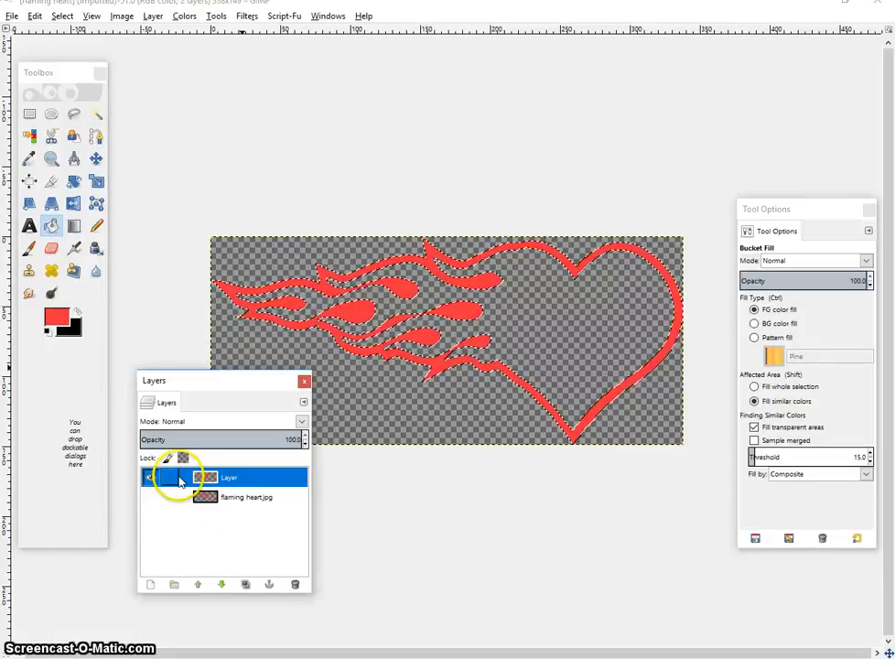
left_click(62, 15)
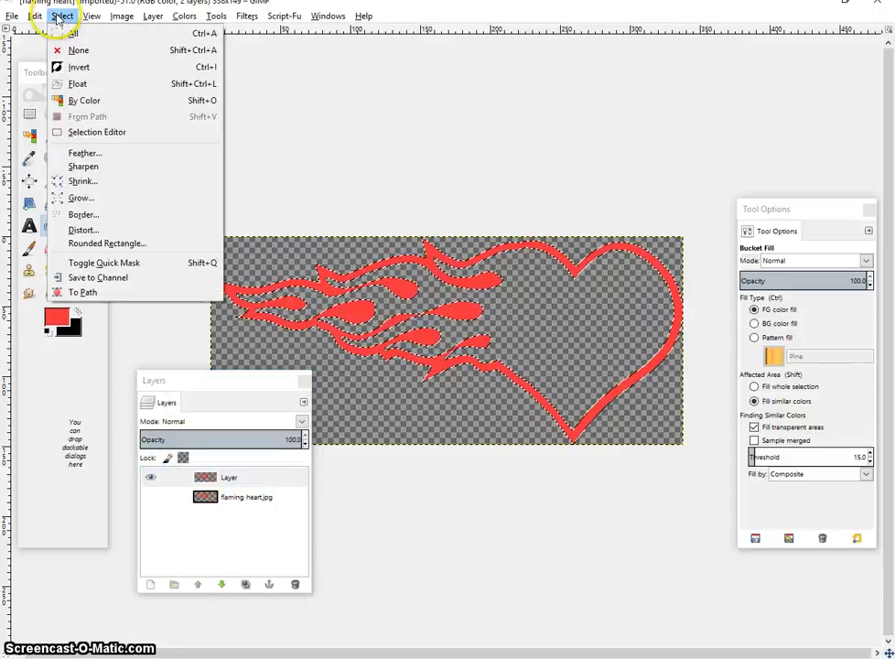
left_click(76, 55)
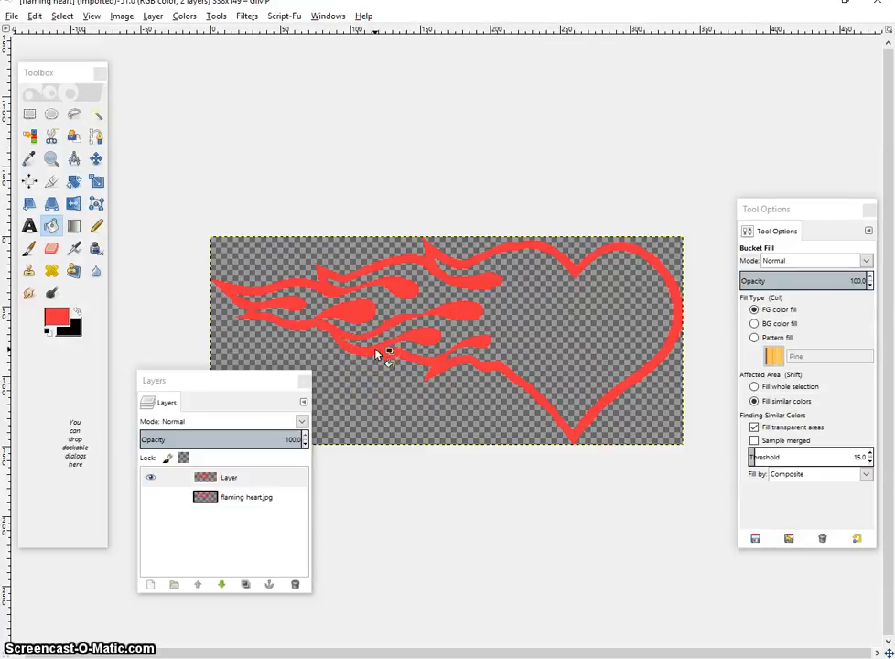
Step: Open flag.jpg from the cellphone folder as a new layer in the heart image
mouse_move(236, 379)
left_mouse_down()
mouse_move(123, 366)
mouse_move(233, 370)
left_mouse_up()
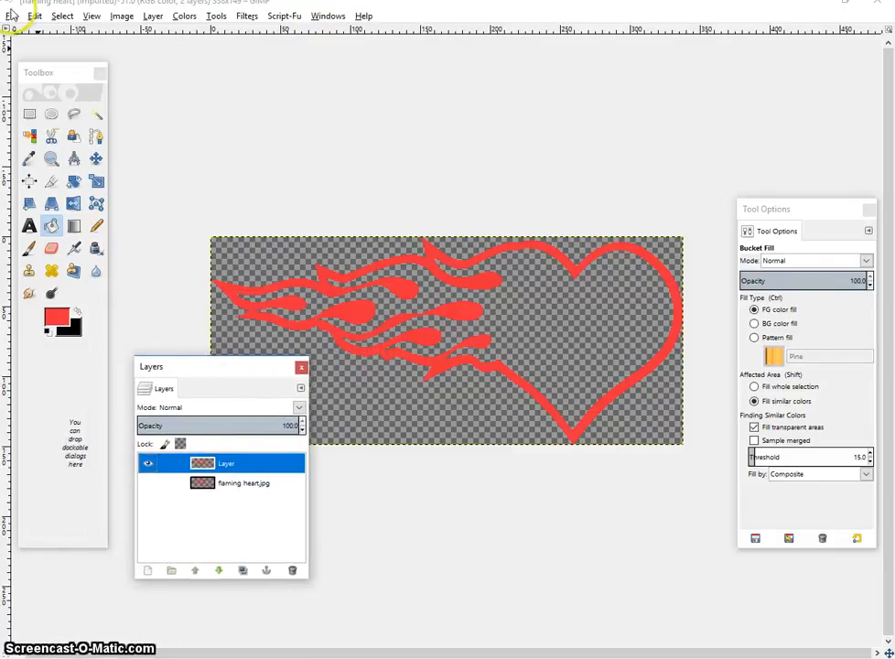
left_click(12, 16)
left_click(58, 77)
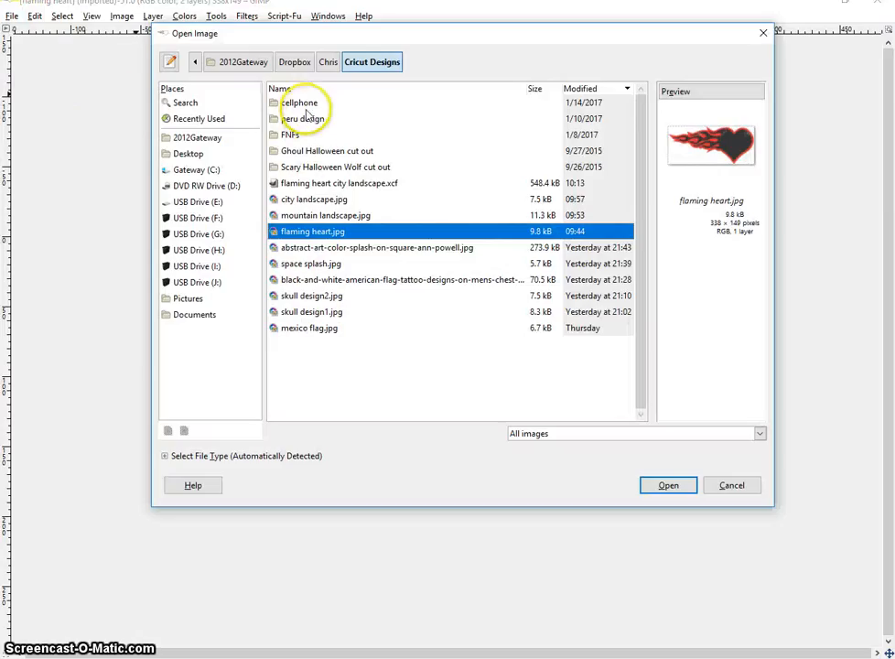
left_click(305, 106)
double_click(307, 107)
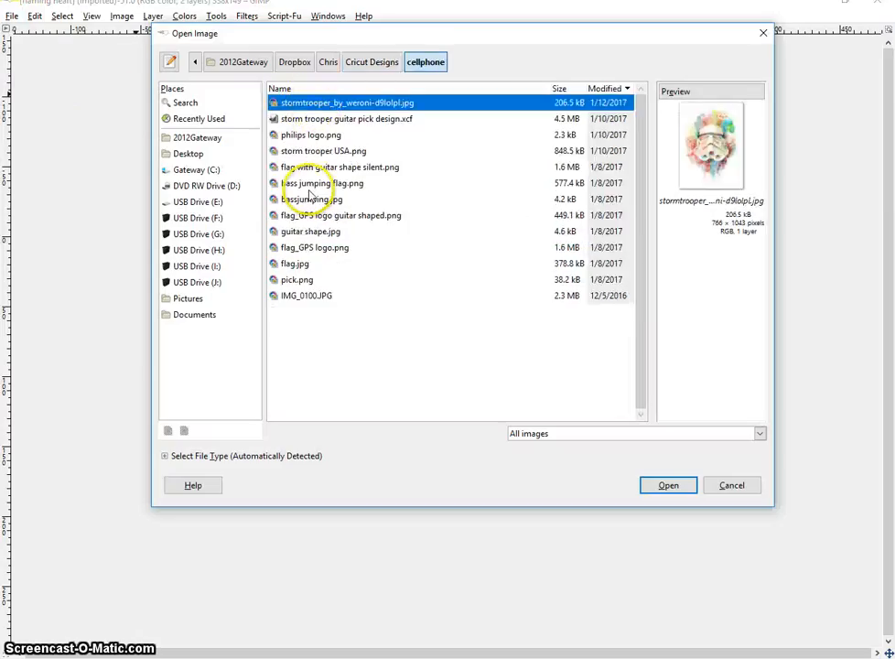
left_click(295, 263)
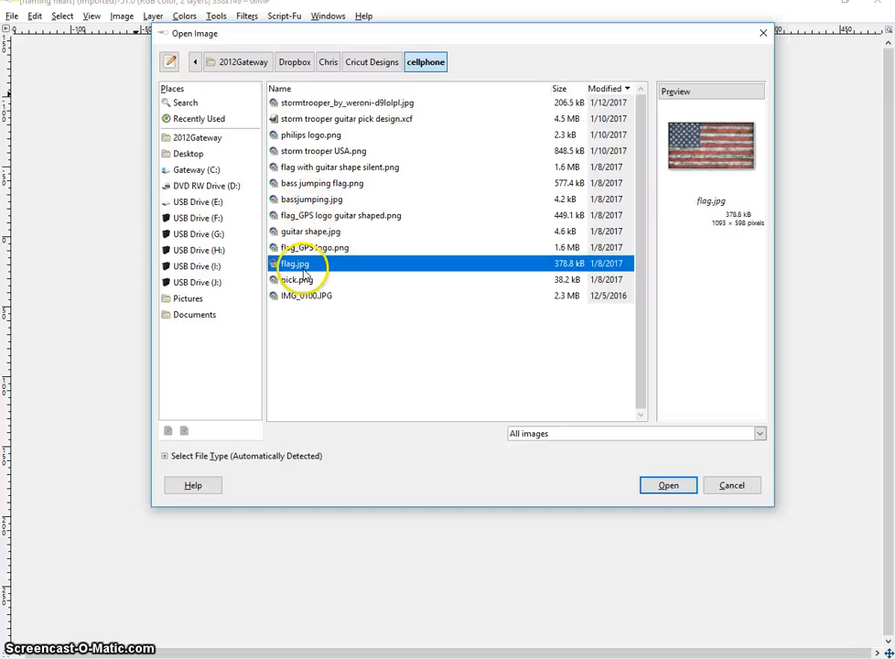
left_click(666, 485)
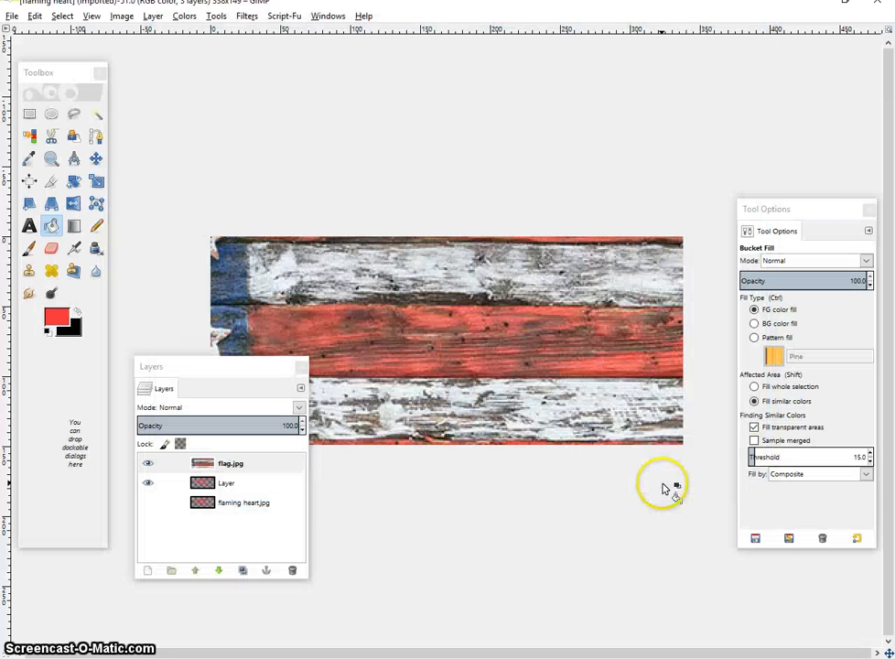
Step: Scale the flag layer proportionally to about 277 × 152 px, centered over the heart, and flip it horizontally
left_click(96, 181)
left_click(449, 340)
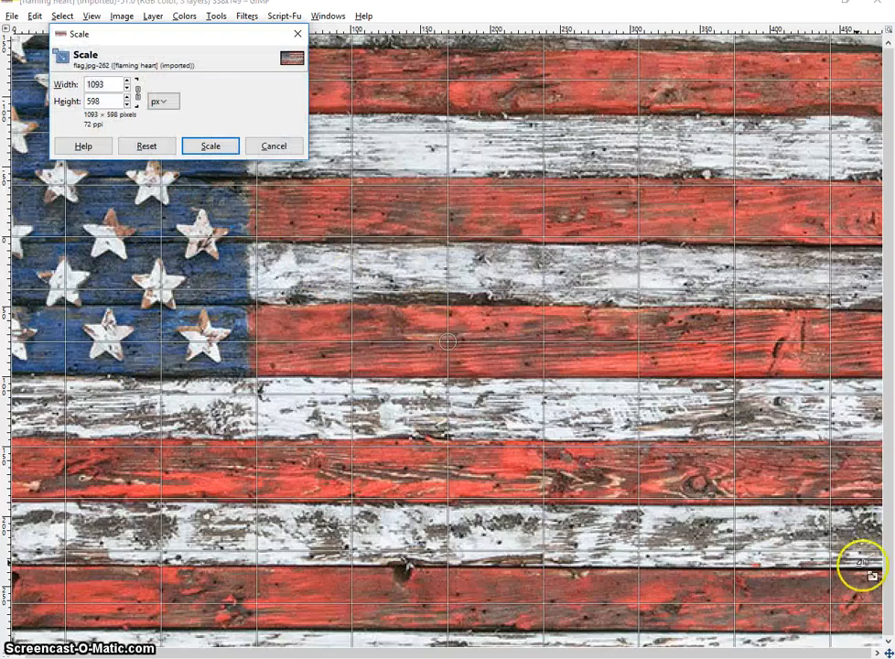
left_click_drag(813, 569, 523, 373)
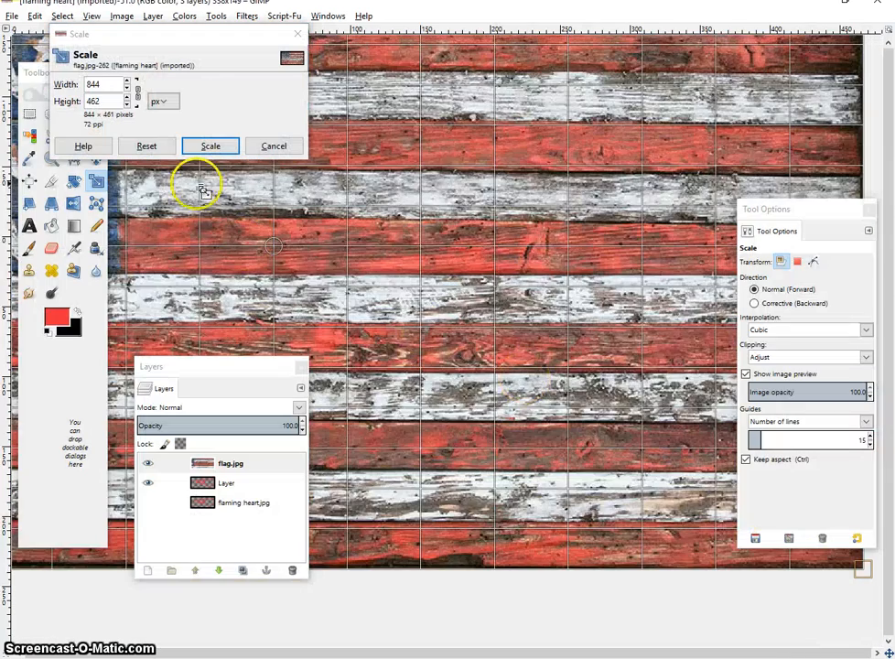
left_click_drag(314, 270, 515, 413)
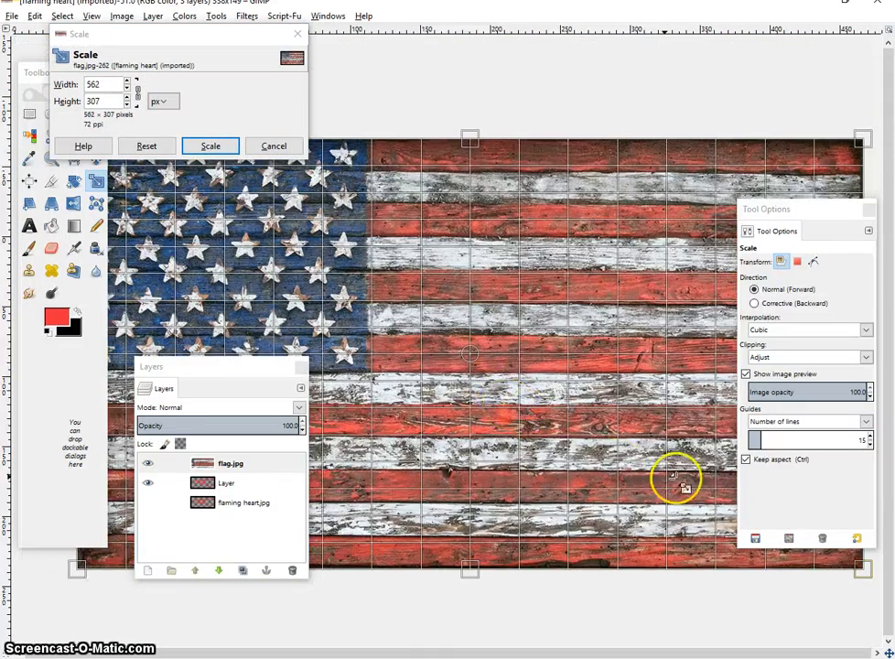
left_click_drag(474, 373, 459, 388)
left_click_drag(340, 317, 331, 309)
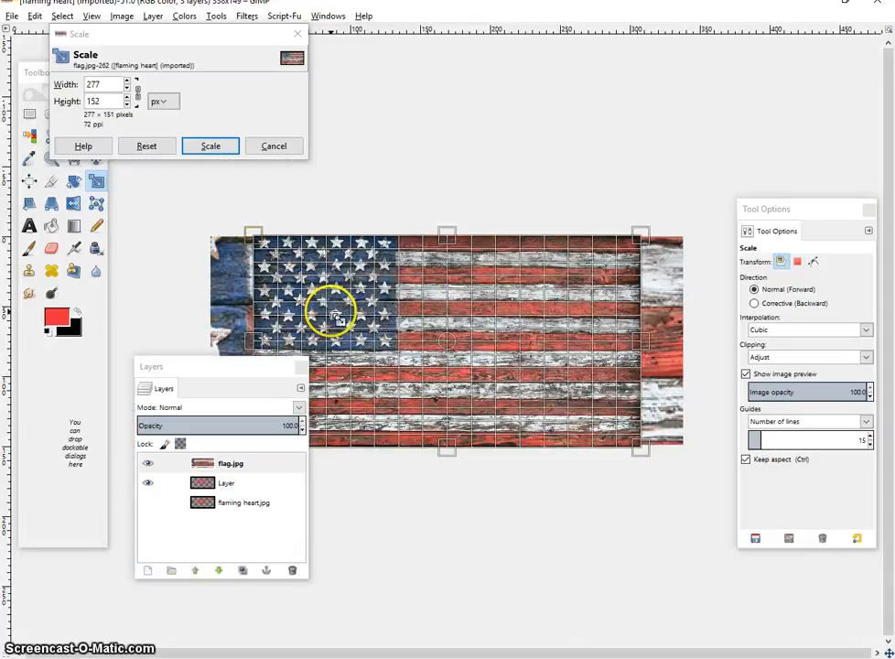
left_click(213, 147)
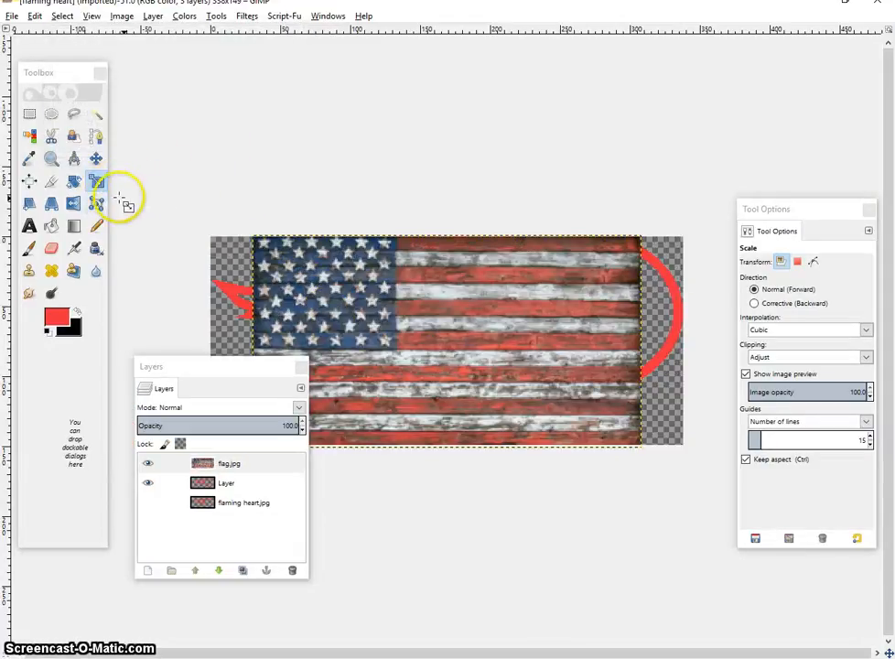
left_click(73, 203)
left_click(597, 330)
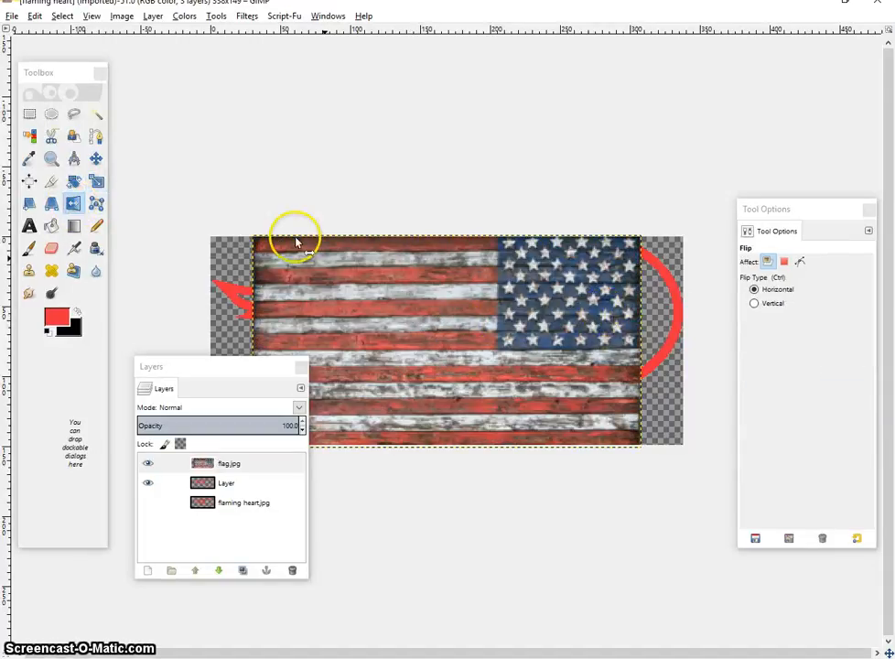
Step: Scale the flag layer without keeping its aspect ratio to about 341 × 153 px, covering the full canvas width
left_click(96, 183)
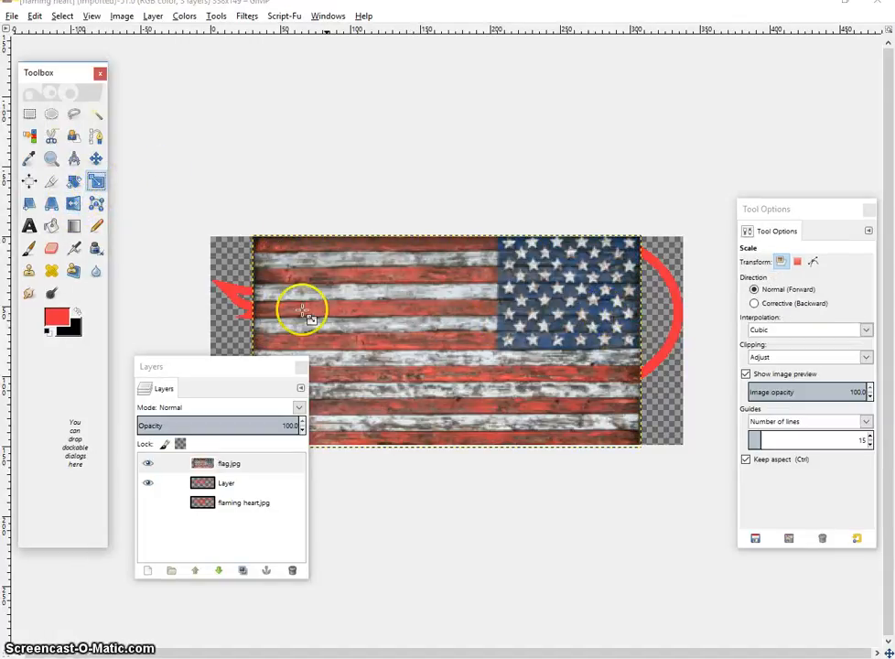
left_click(533, 375)
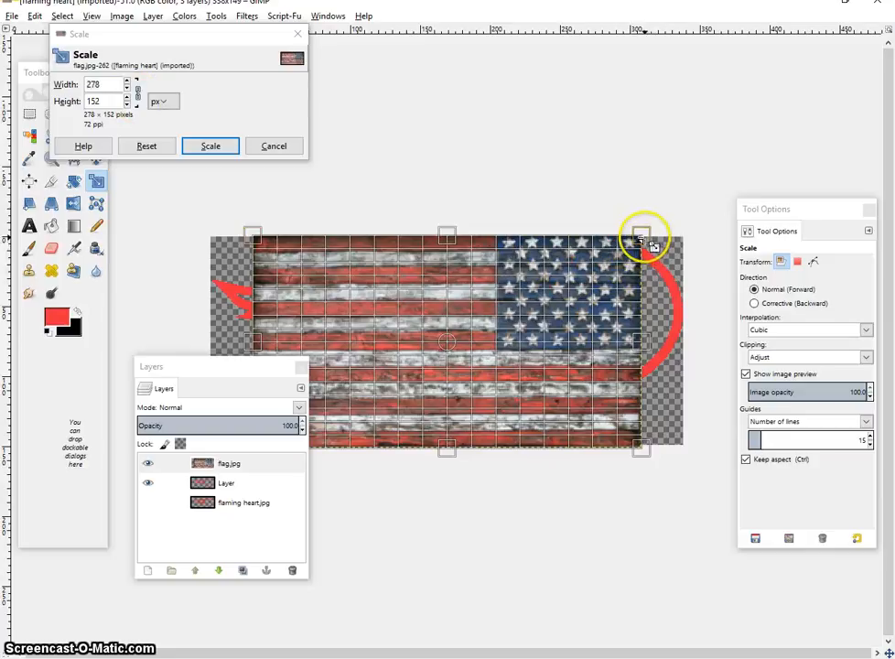
left_click_drag(641, 239, 681, 237)
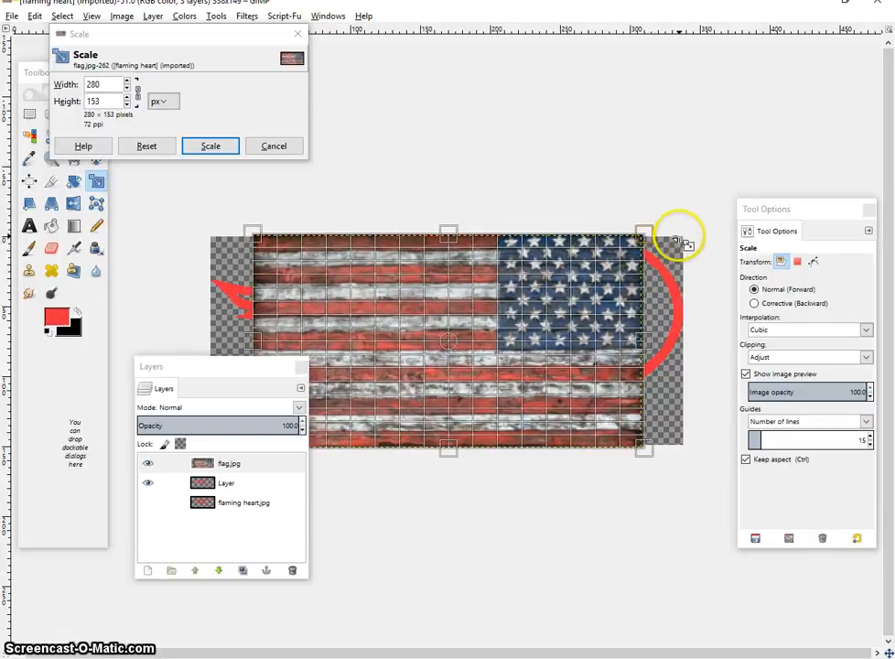
left_click(137, 91)
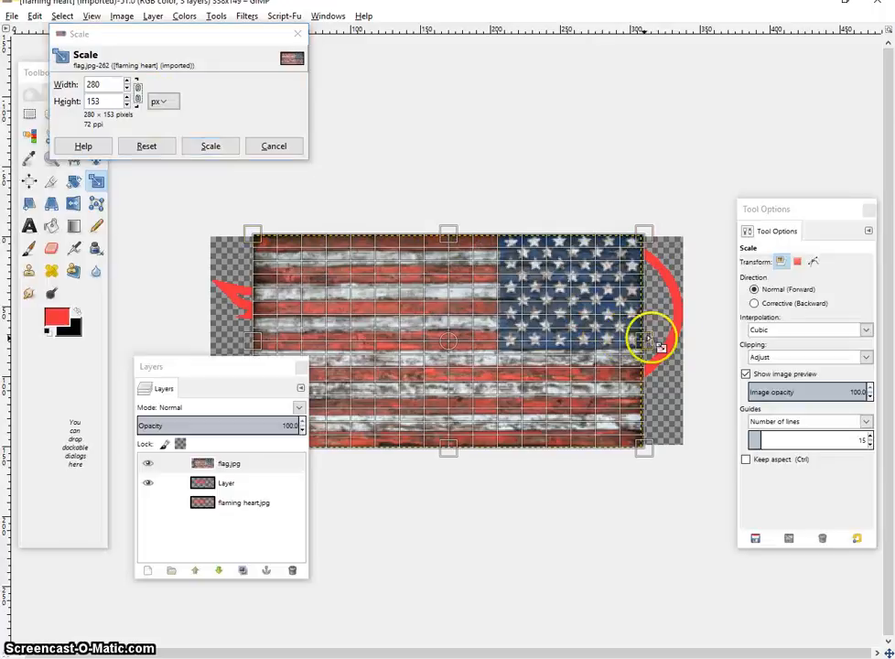
left_click_drag(657, 344, 685, 343)
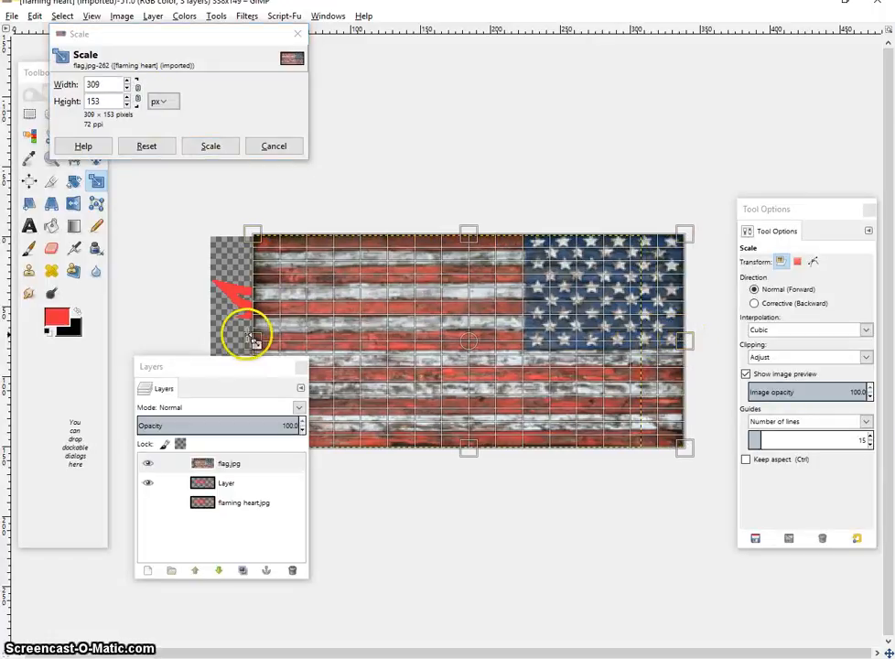
left_click_drag(251, 338, 206, 336)
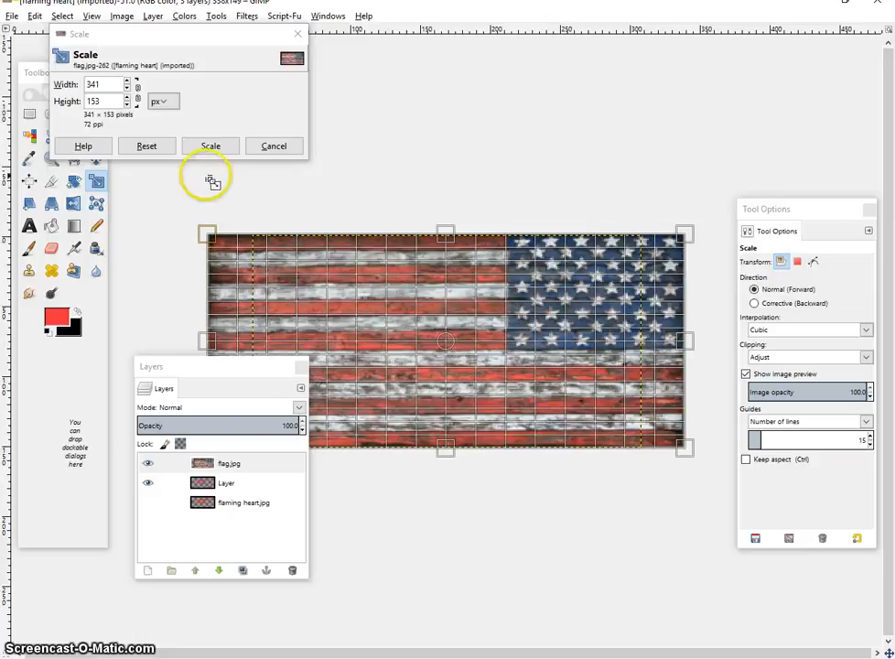
left_click(210, 146)
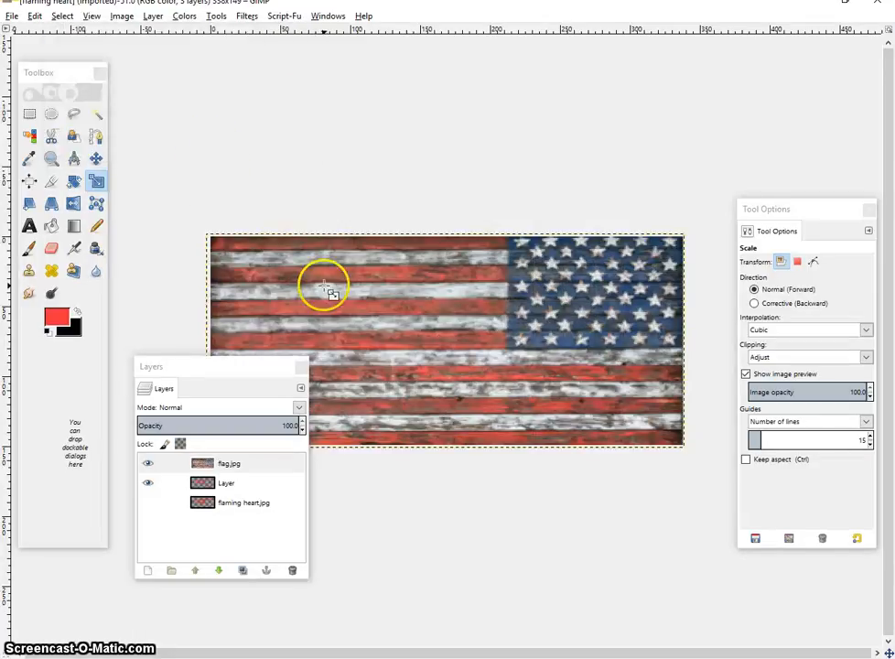
Step: Create a selection from the alpha of the red heart layer named Layer
left_click(185, 464)
left_click(186, 488)
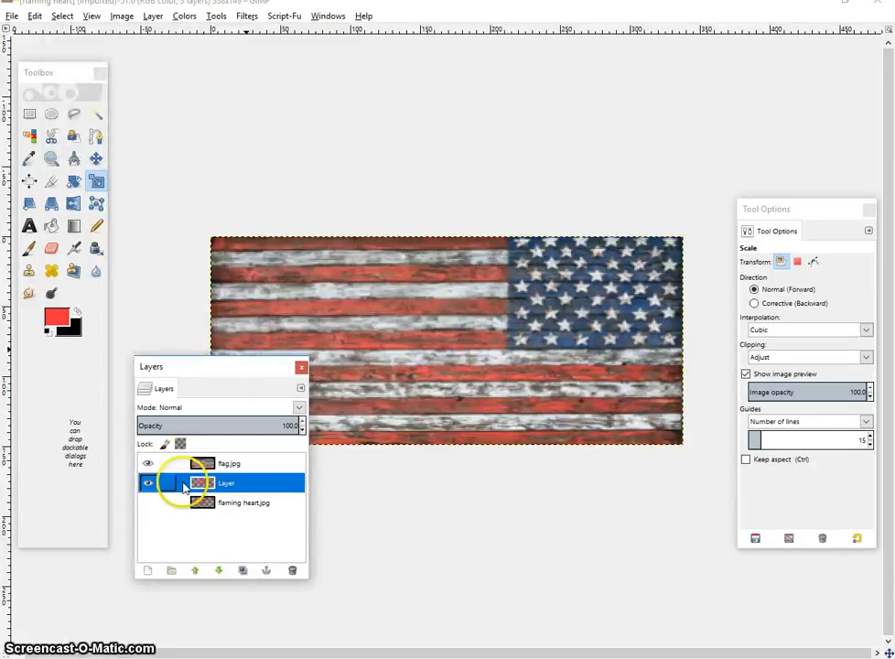
left_click(147, 463)
left_click(147, 464)
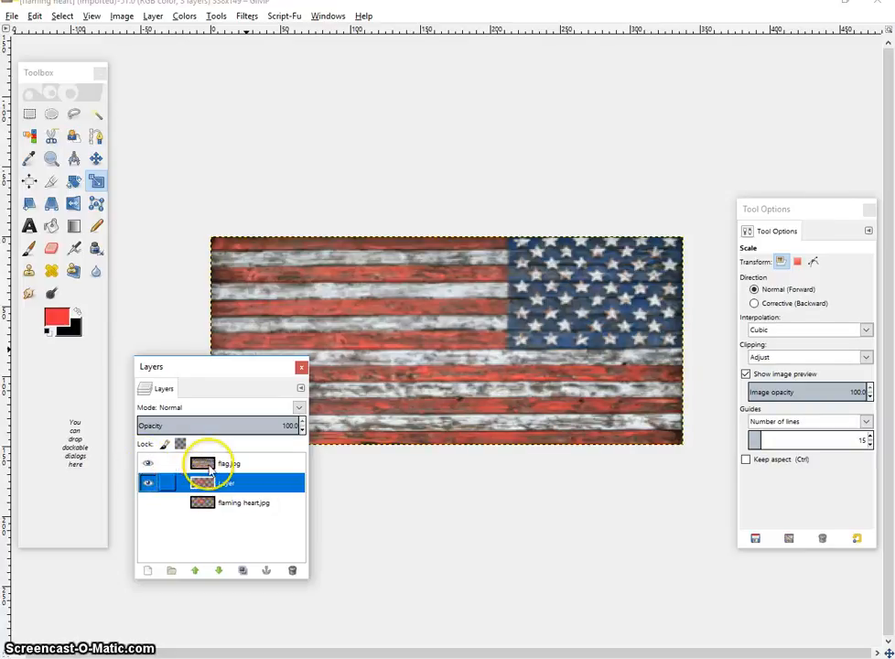
right_click(183, 485)
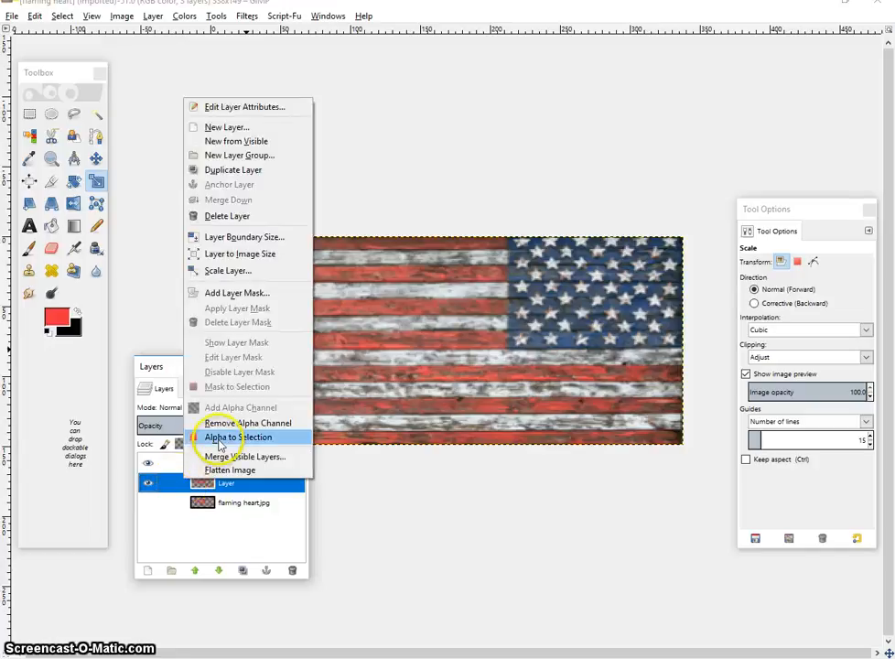
left_click(220, 437)
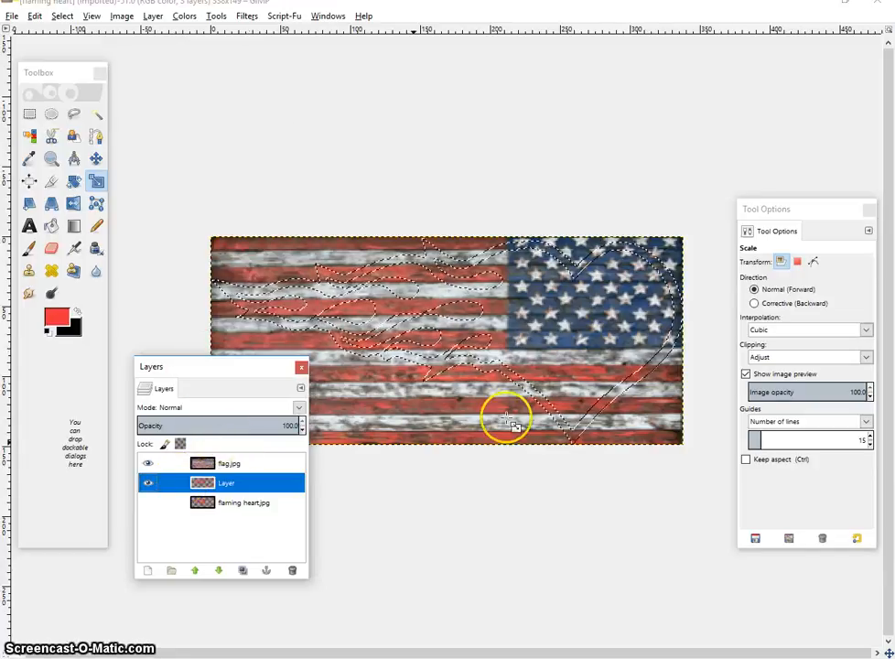
Step: Delete the part of the flag.jpg layer outside the heart and flame outline by inverting the selection, and clear the selection
left_click(183, 468)
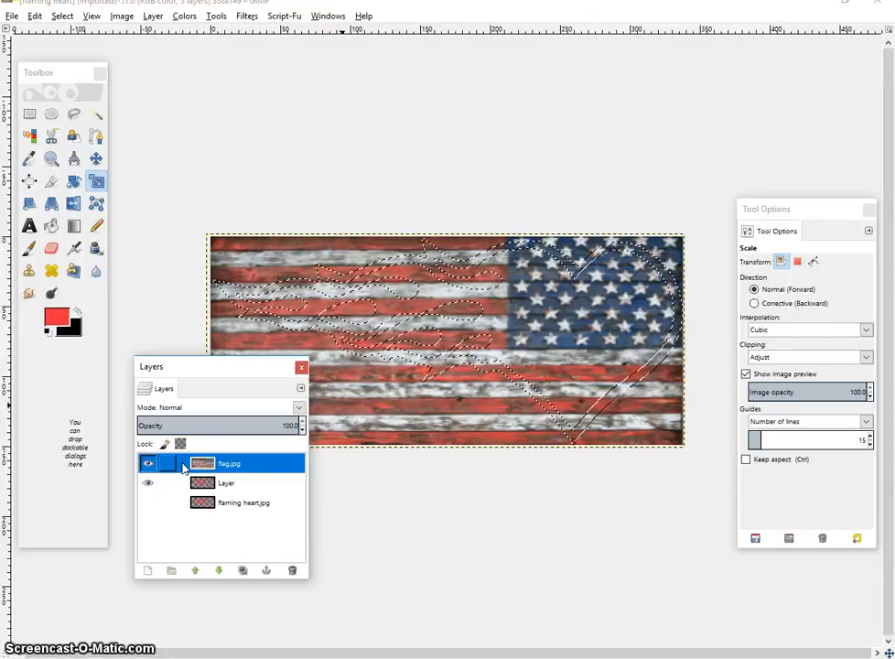
left_click(61, 15)
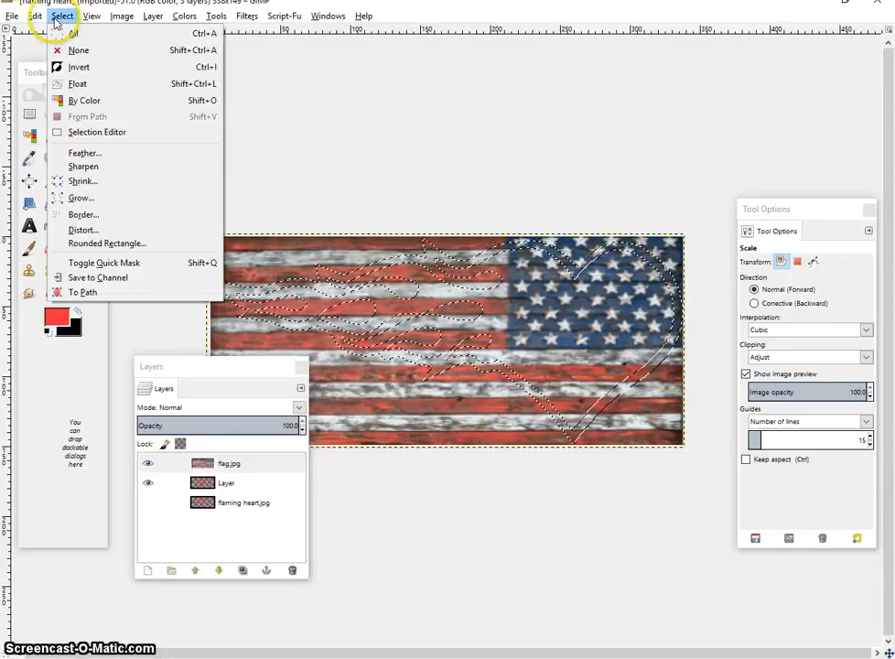
left_click(86, 70)
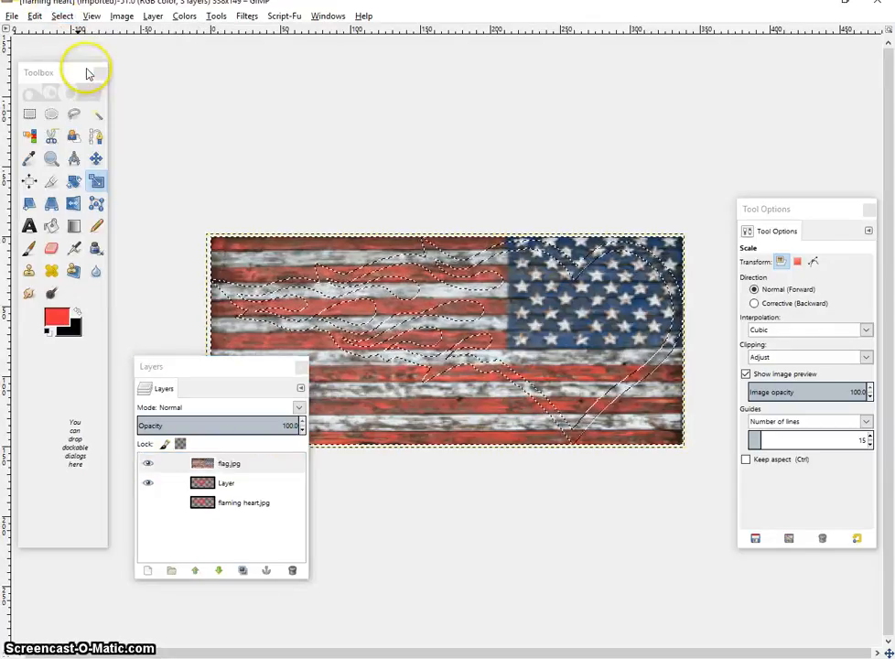
key("Delete")
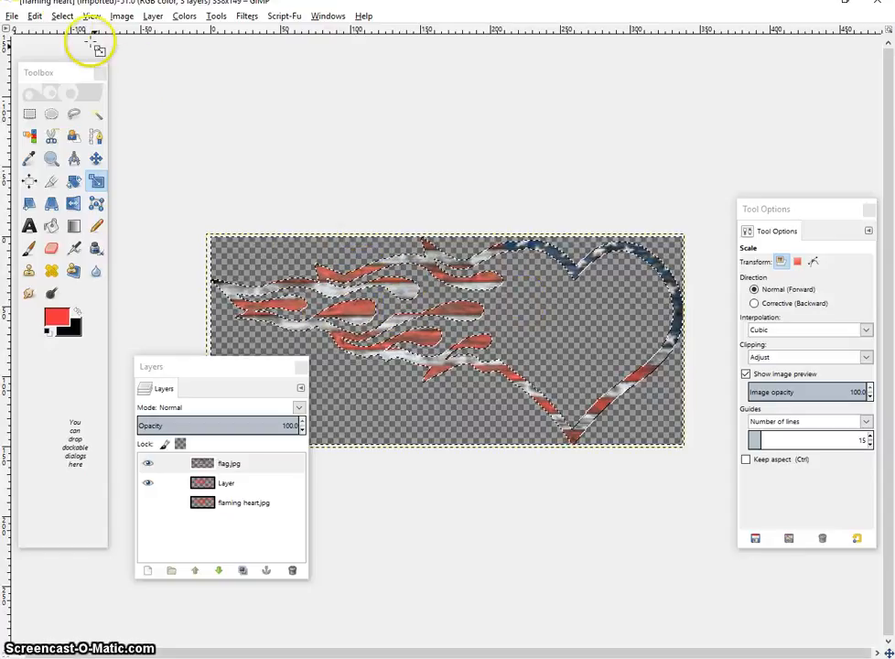
left_click(62, 16)
left_click(85, 49)
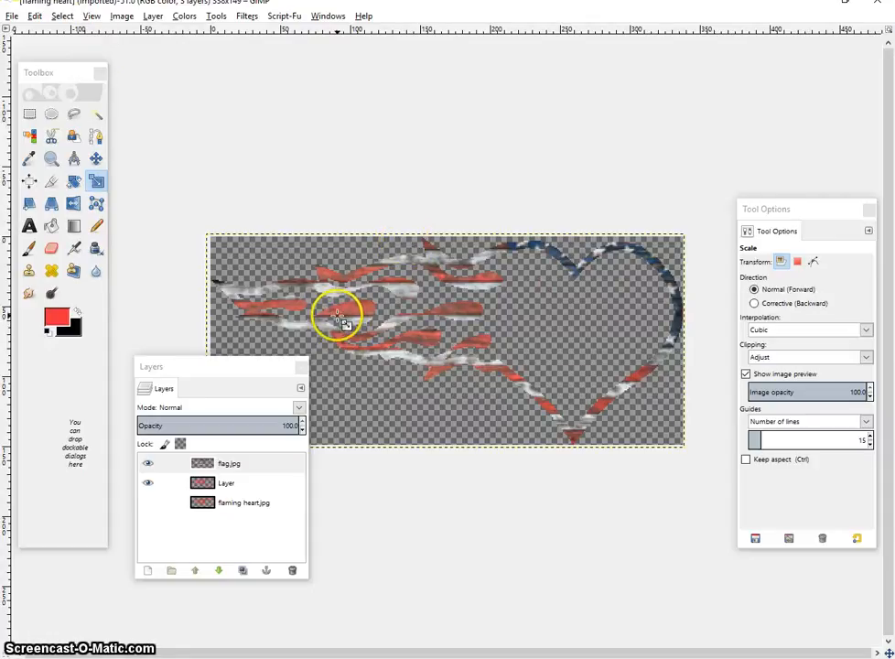
left_click_drag(224, 365, 140, 364)
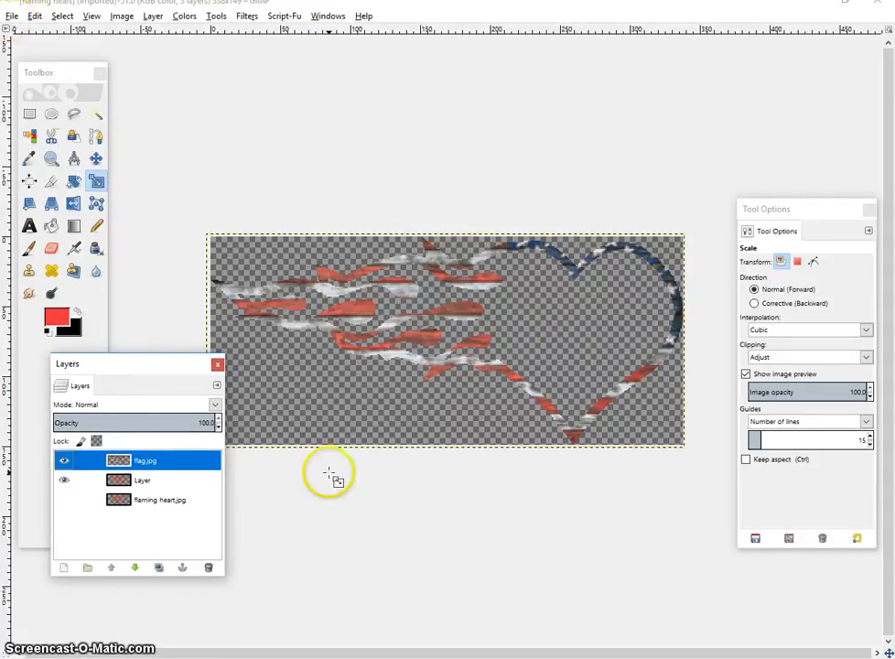
Step: Switch to Chrome, view the Google image results for city landscape, and return to GIMP
key("alt+Tab")
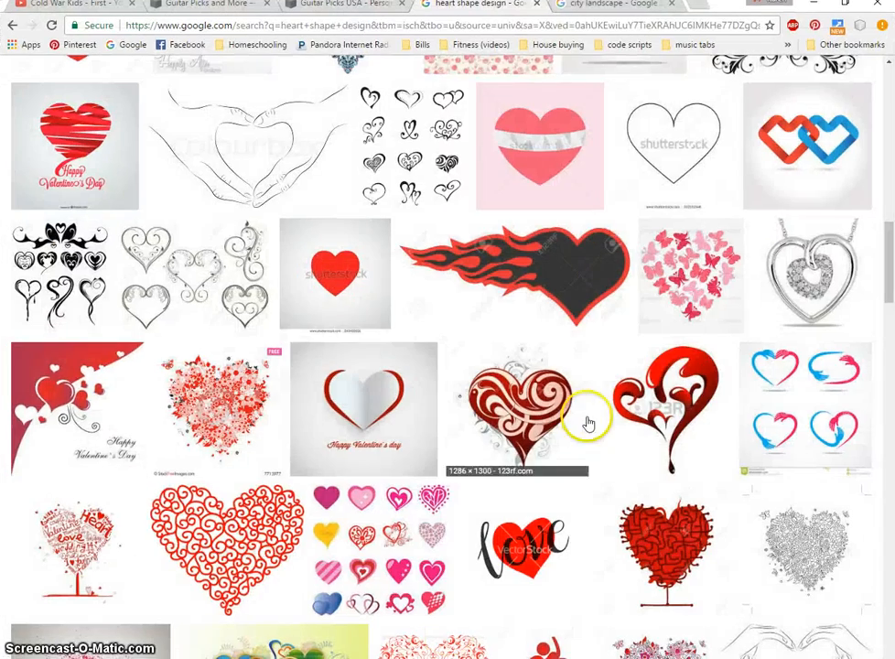
left_click(614, 6)
right_click(766, 379)
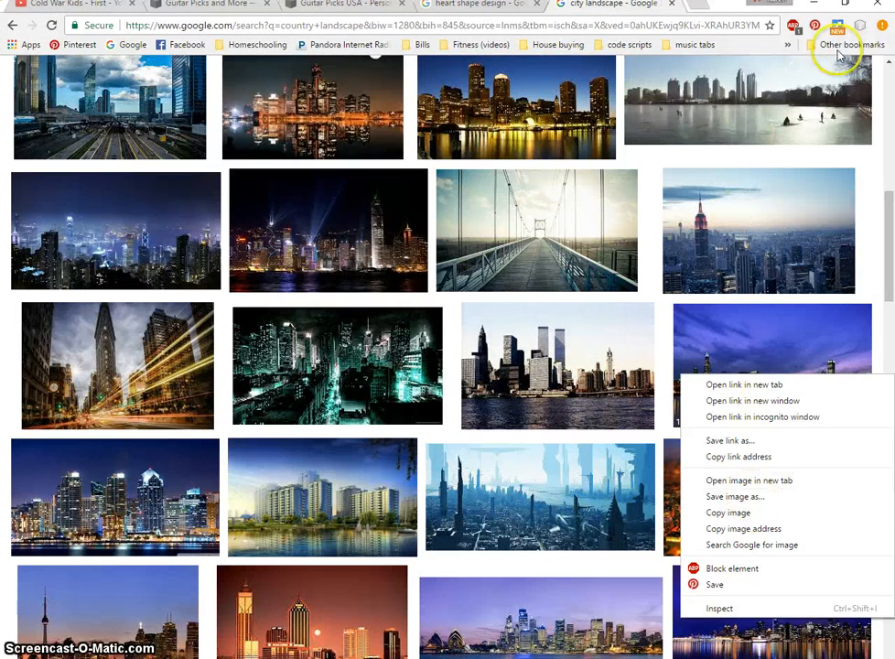
left_click(817, 9)
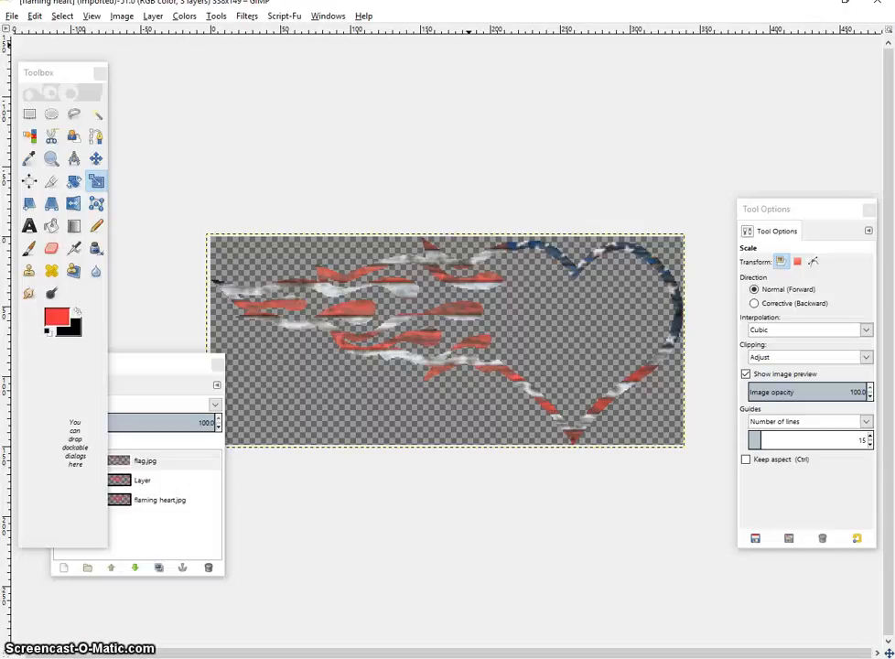
Step: Open city landscape.jpg from the Cricut Designs folder as a new layer in the heart image
left_click(12, 17)
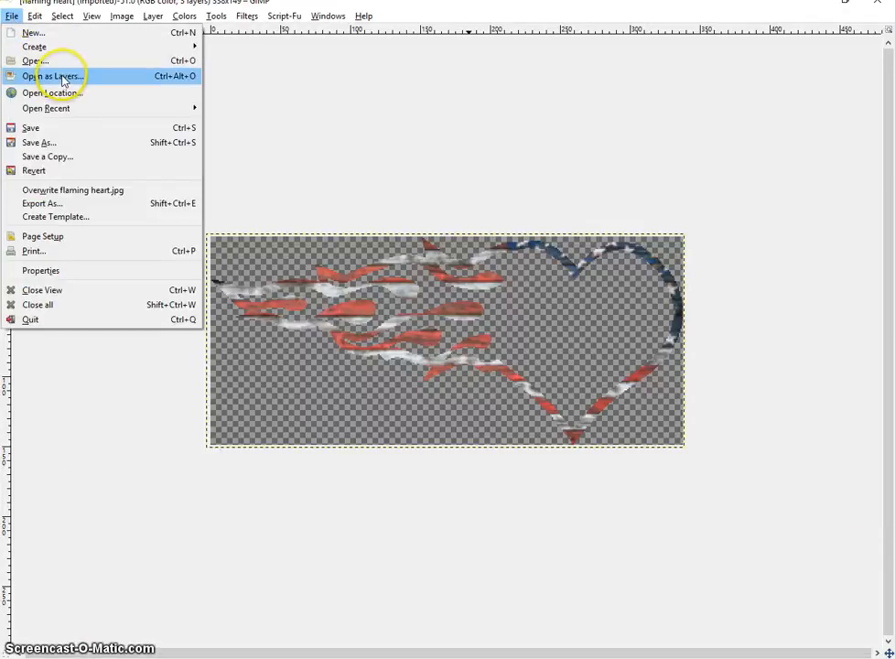
left_click(62, 79)
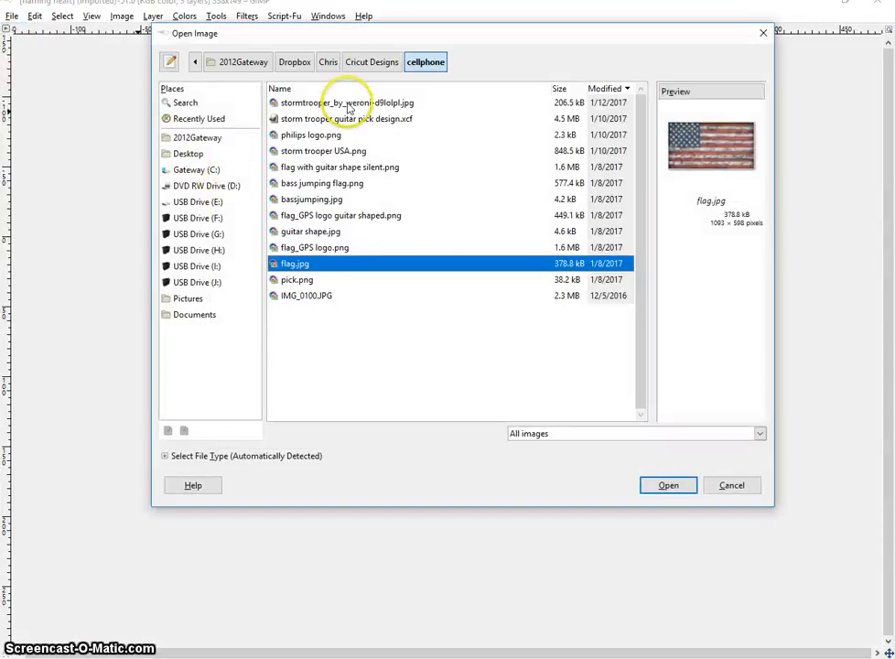
left_click(373, 64)
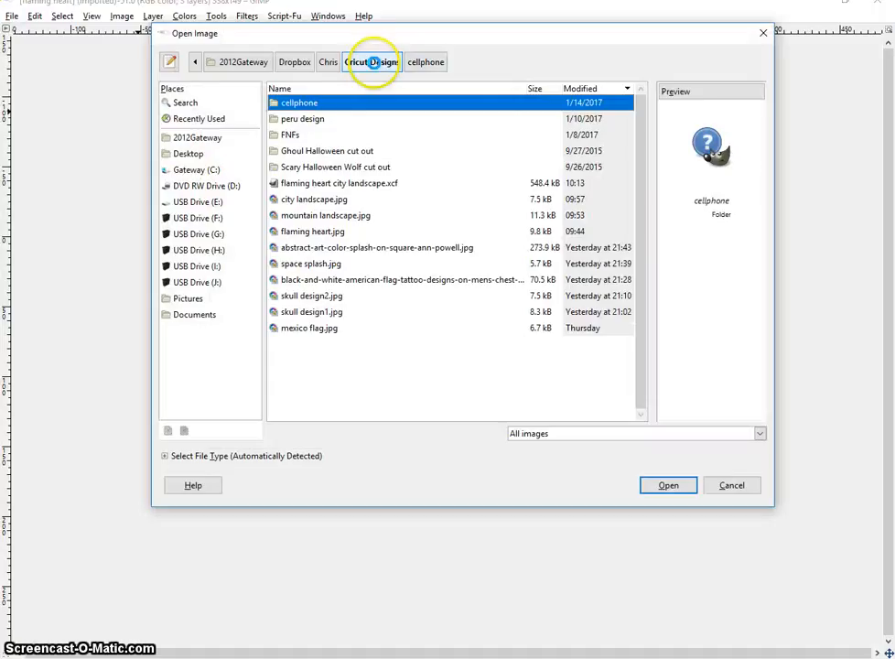
left_click(313, 200)
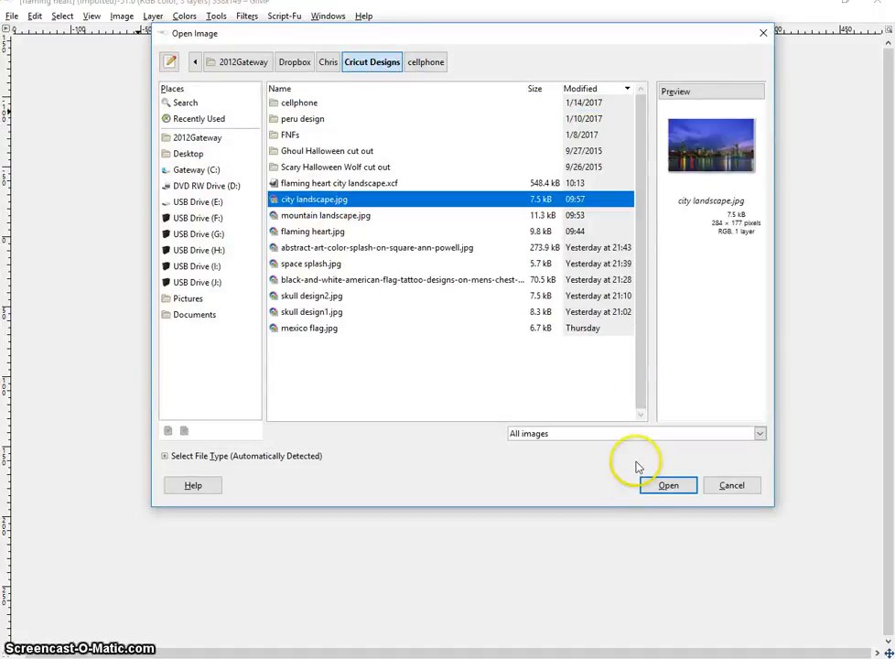
left_click(668, 485)
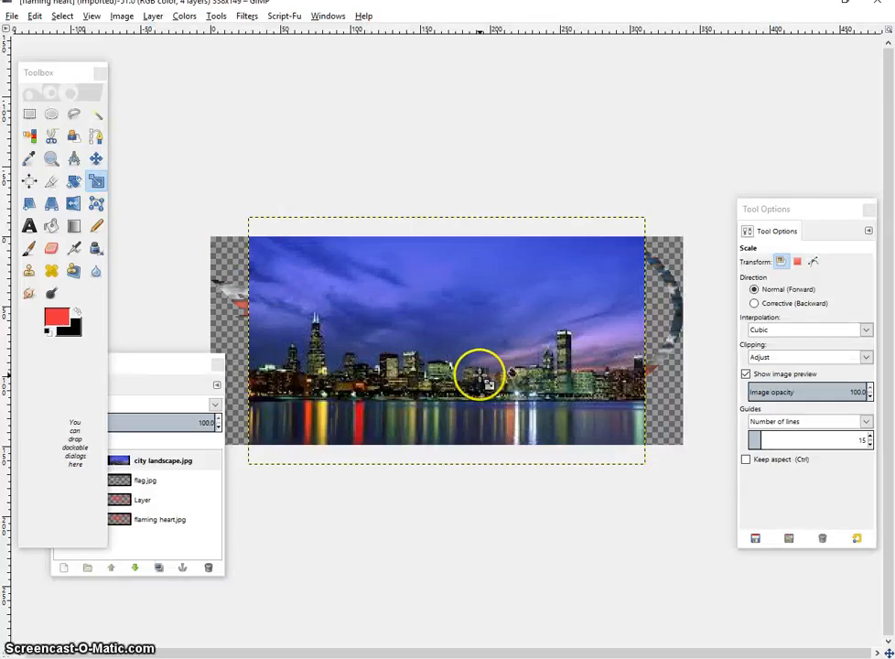
Step: Stretch the city landscape layer horizontally to about 351 × 177 px, extending past both sides of the canvas
left_click(96, 181)
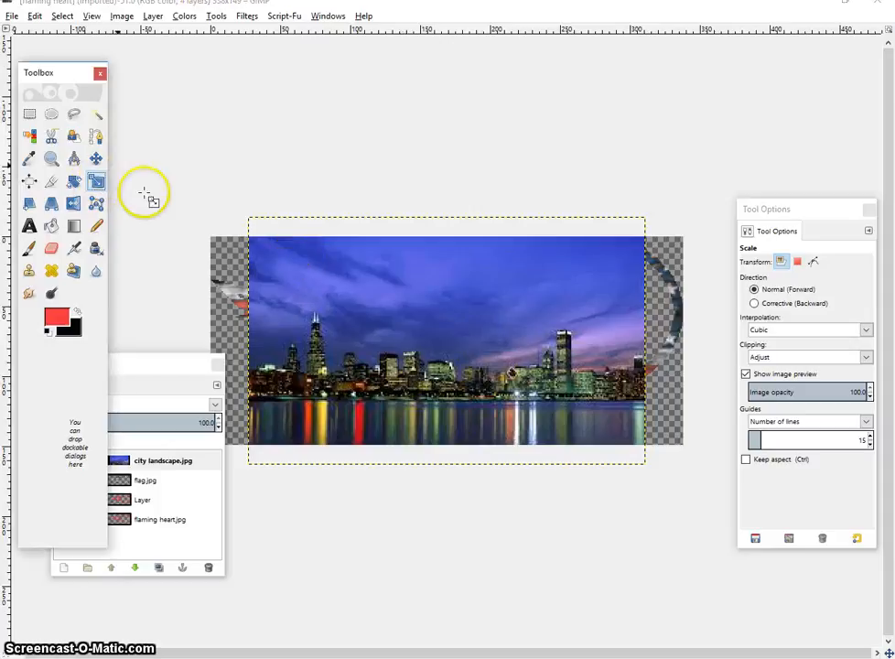
left_click(418, 330)
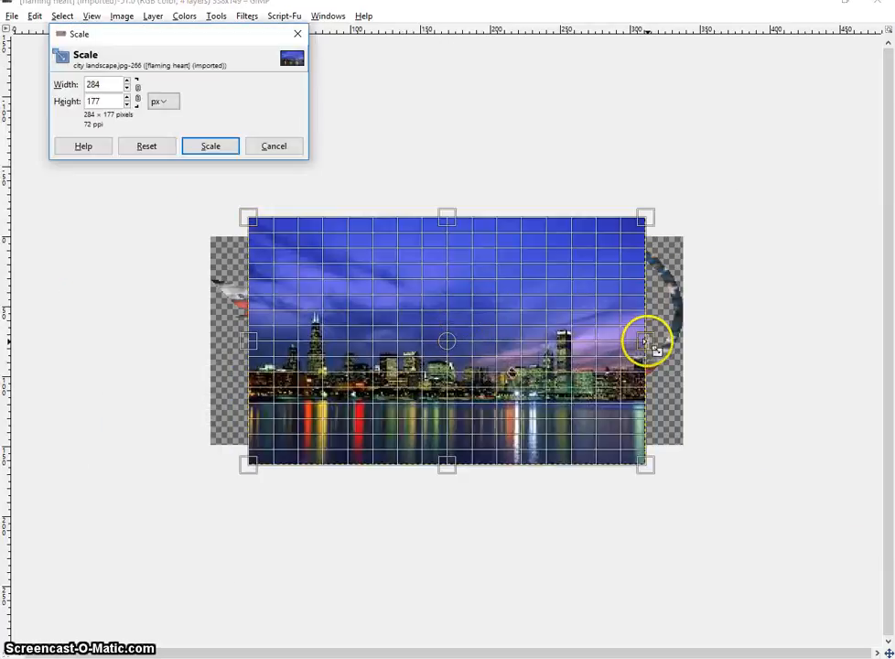
left_click_drag(645, 342, 689, 337)
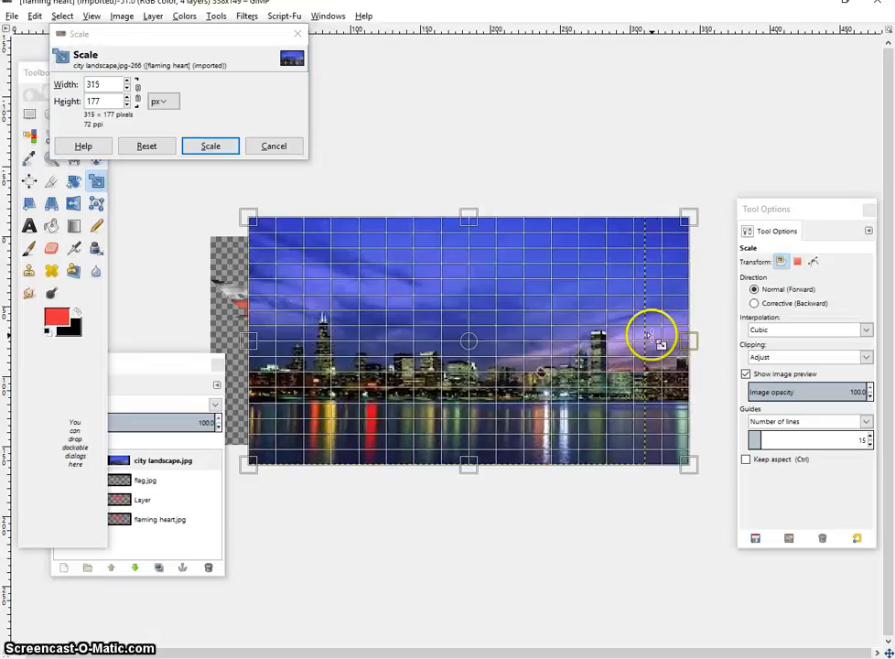
left_click_drag(236, 338, 192, 336)
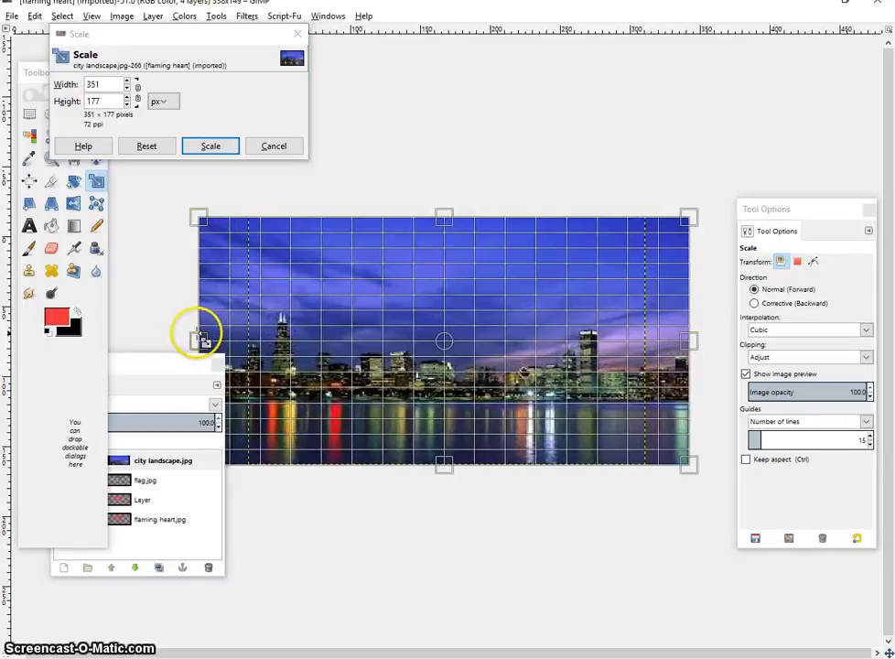
left_click(210, 148)
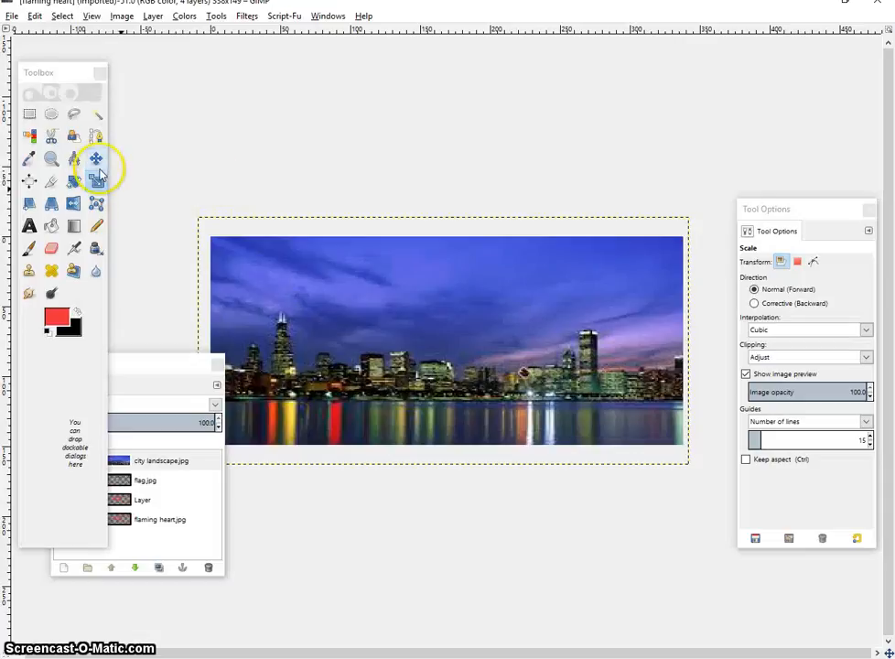
Step: Lower the city landscape layer's opacity to about 61.6
left_click_drag(152, 363, 264, 436)
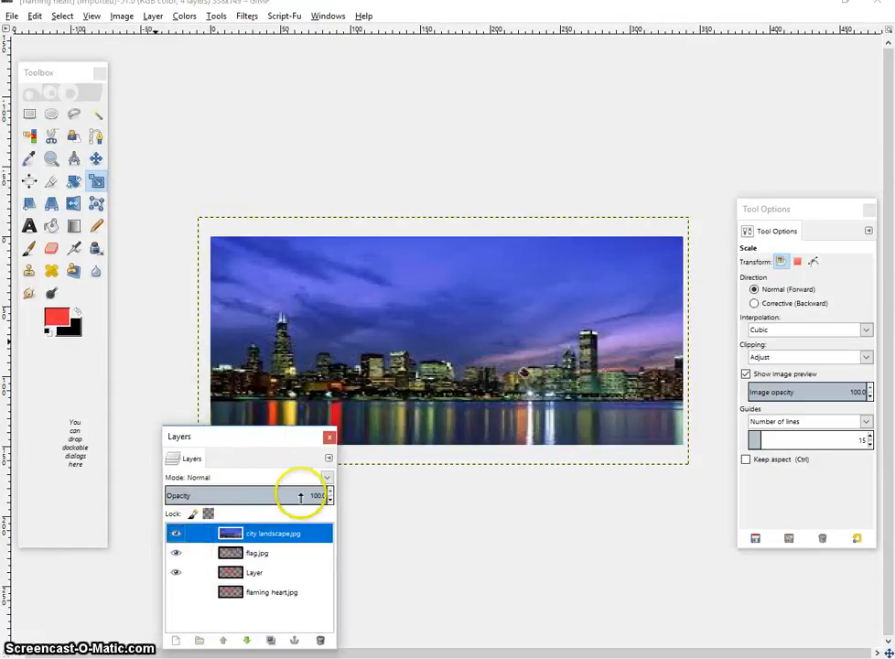
left_click(245, 495)
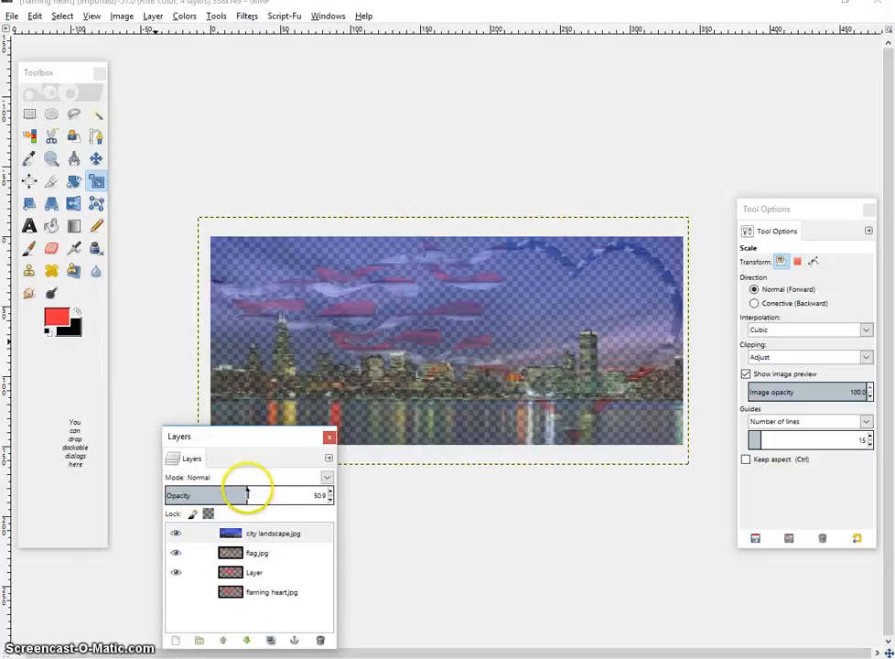
left_click_drag(246, 495, 255, 494)
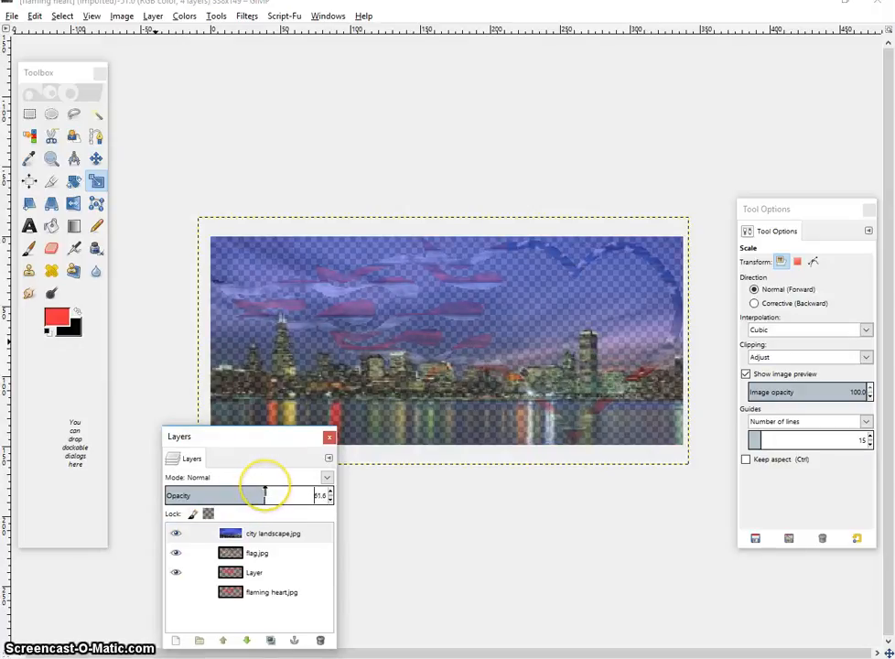
Step: Move the city landscape layer up and to the right so its skyline crosses the heart area
left_click(217, 535)
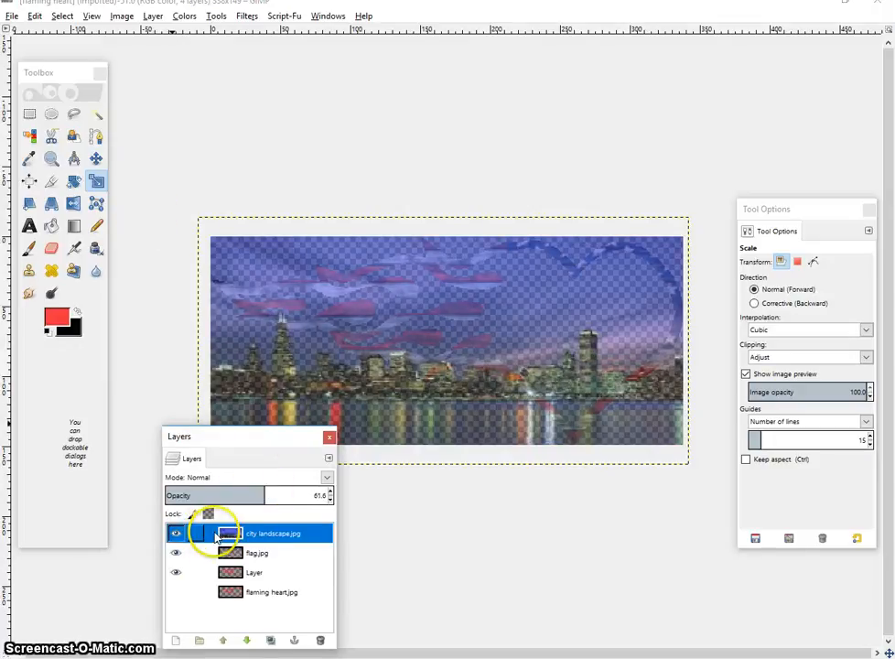
left_click(96, 159)
left_click(407, 345)
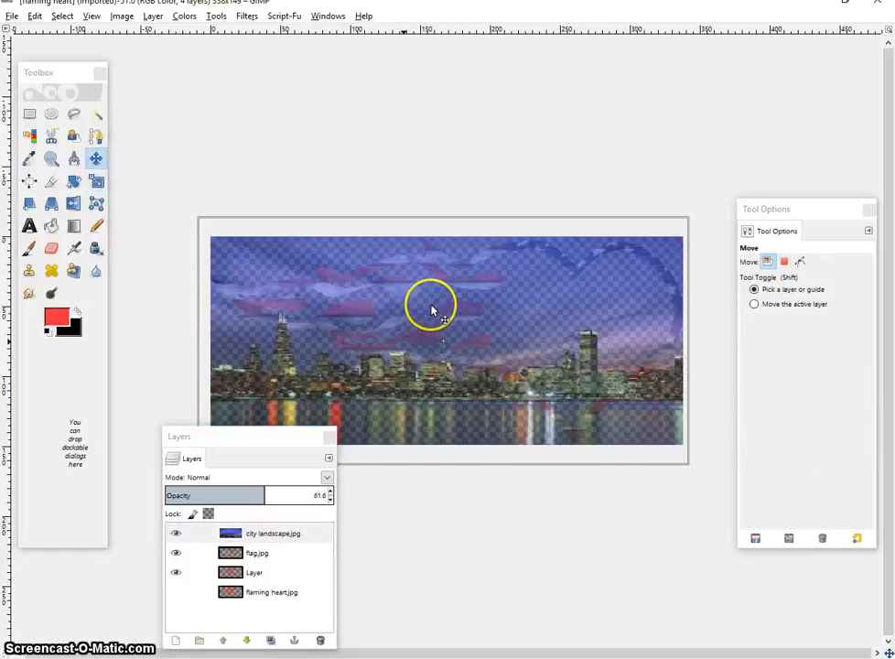
left_click_drag(432, 311, 458, 302)
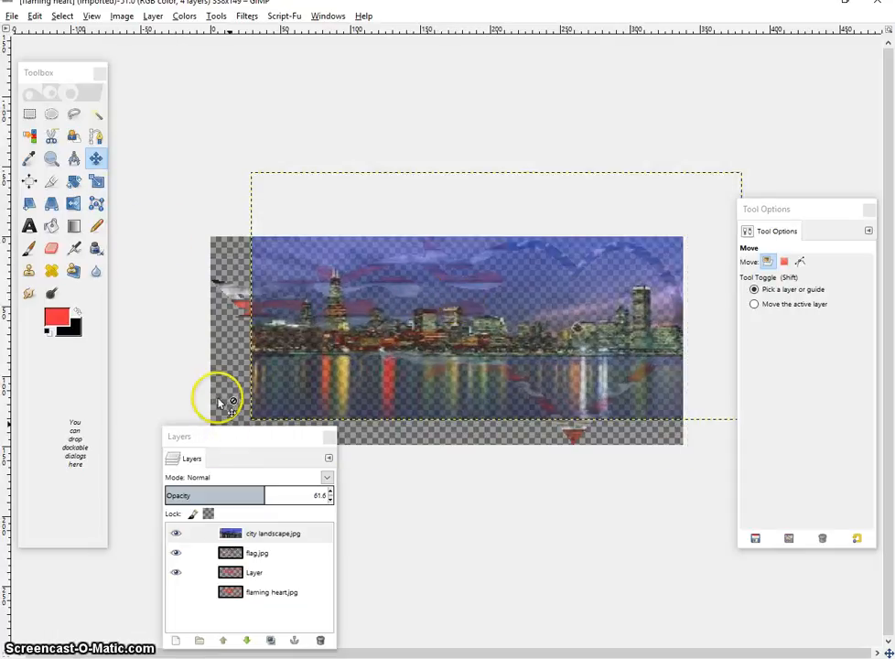
Step: Scale the city landscape layer to about 380 × 197 px, stretching its lower and left edges to cover the canvas
left_click(96, 181)
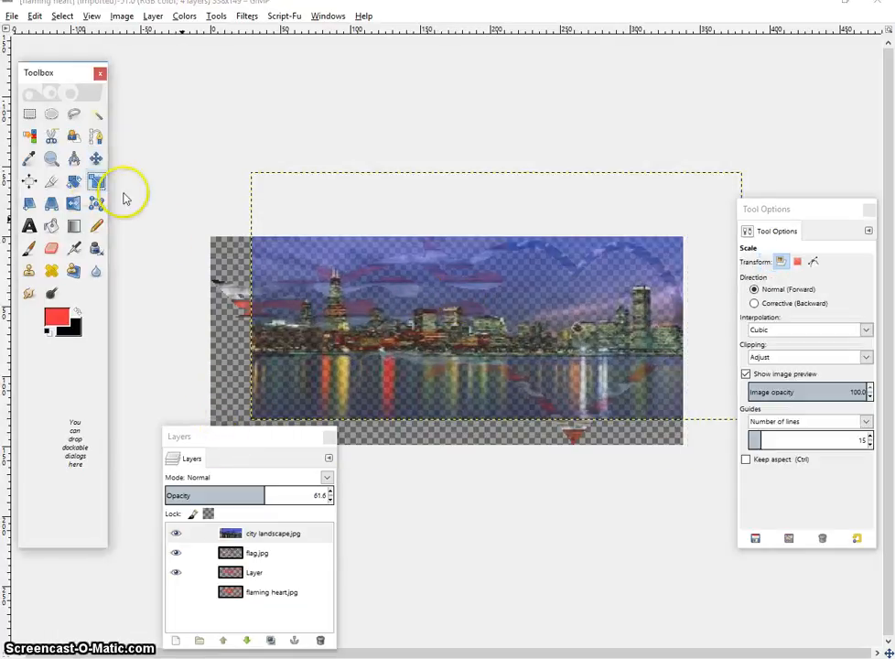
left_click(463, 350)
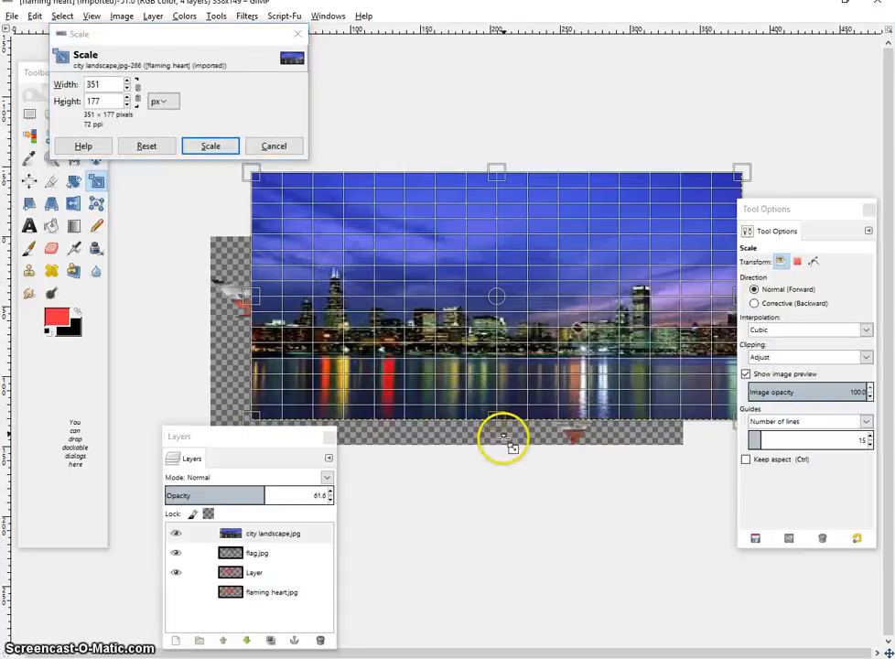
left_click_drag(503, 438, 501, 467)
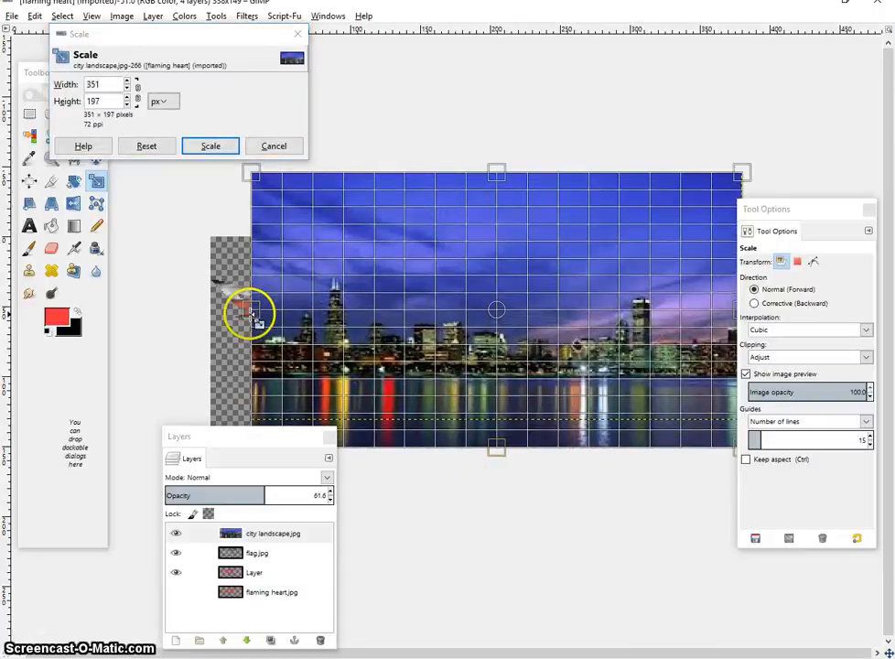
left_click_drag(249, 310, 209, 310)
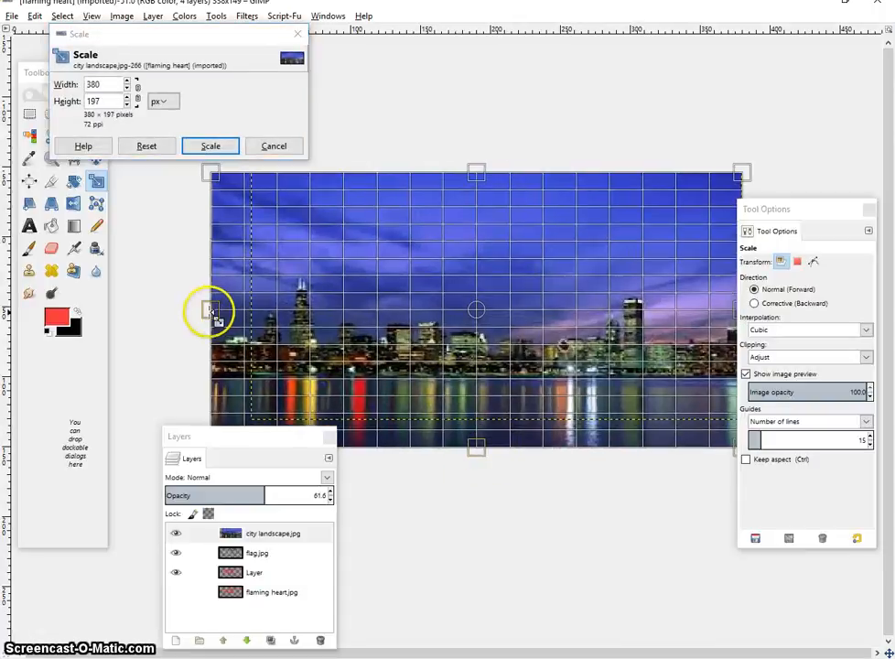
left_click(211, 146)
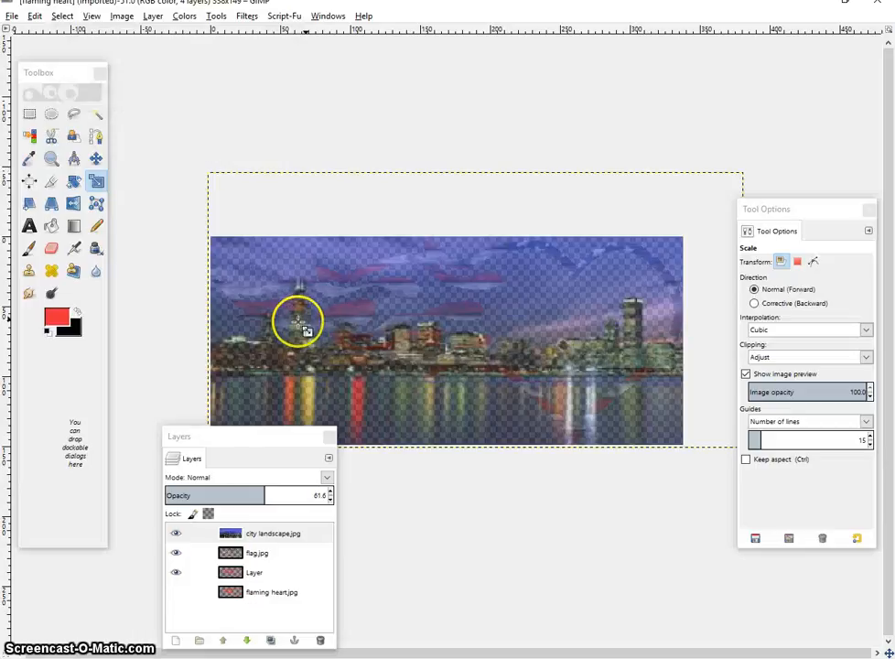
Step: Hide the city landscape and red outline layers so that only the flag layer is shown, and make the flag layer active
left_click(200, 552)
left_click(175, 533)
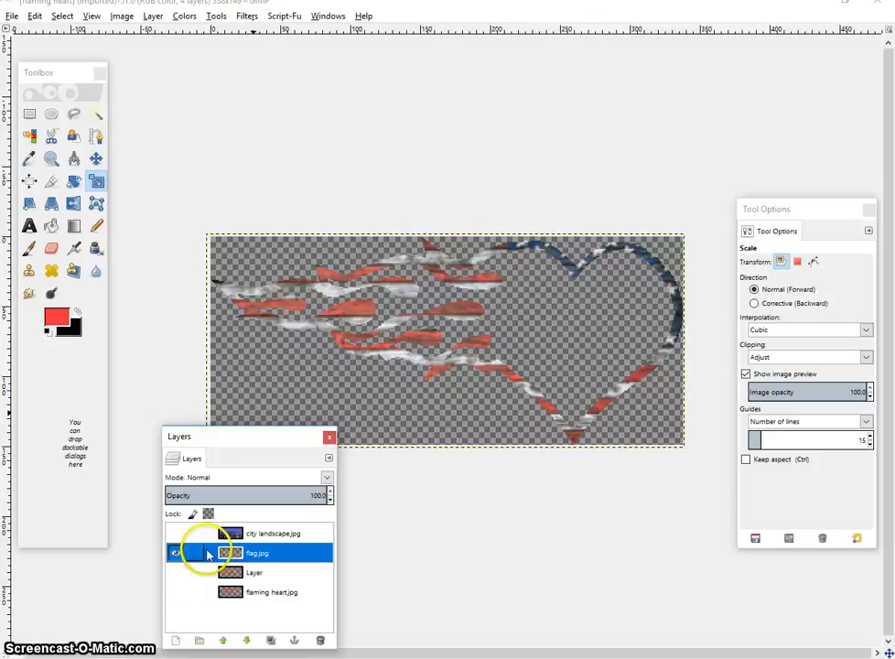
left_click(176, 554)
left_click(176, 572)
left_click(176, 573)
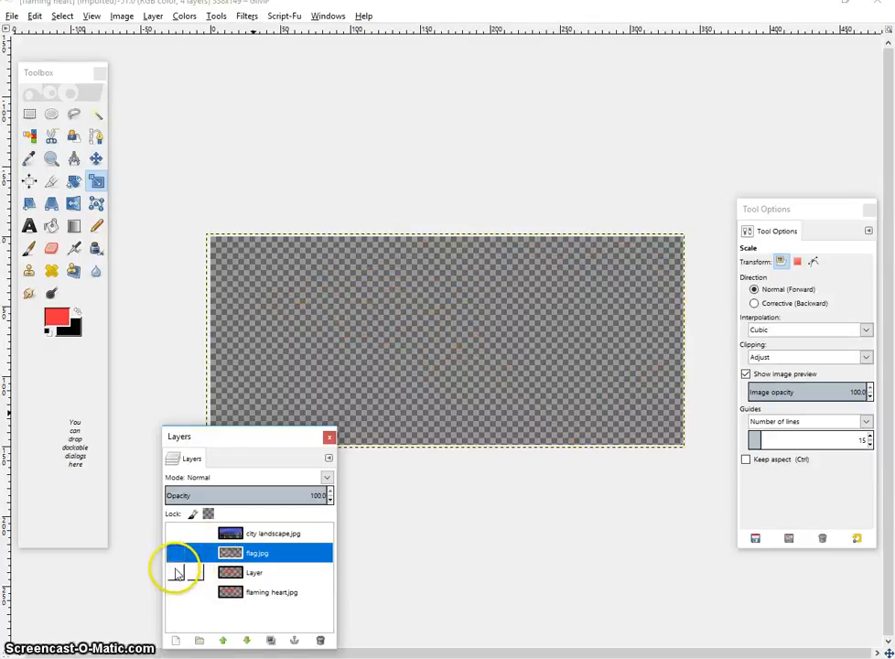
left_click(177, 551)
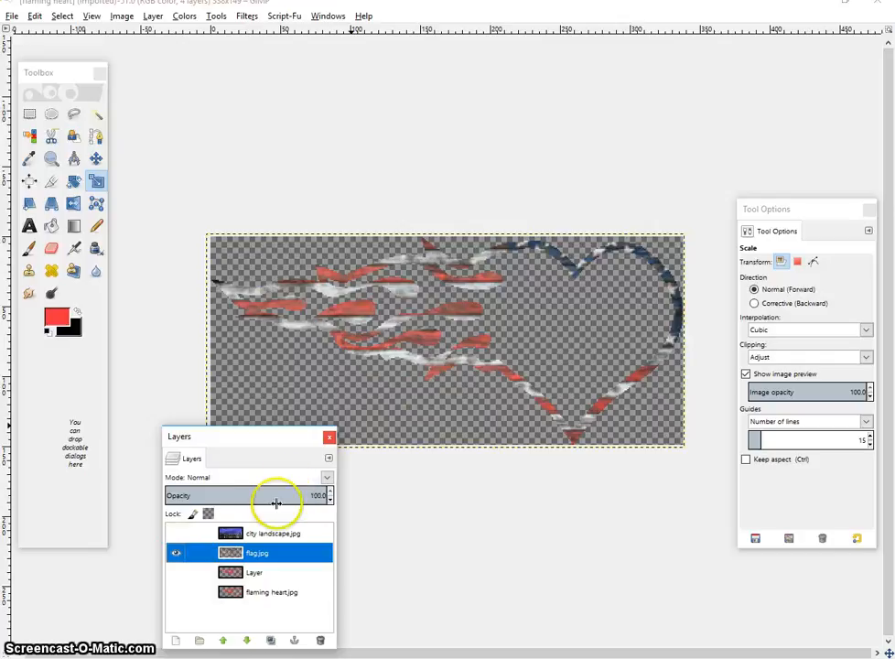
Step: Try to trim the city landscape layer by selecting the flag layer's alpha, inverting the selection and deleting the area outside the outline
right_click(212, 552)
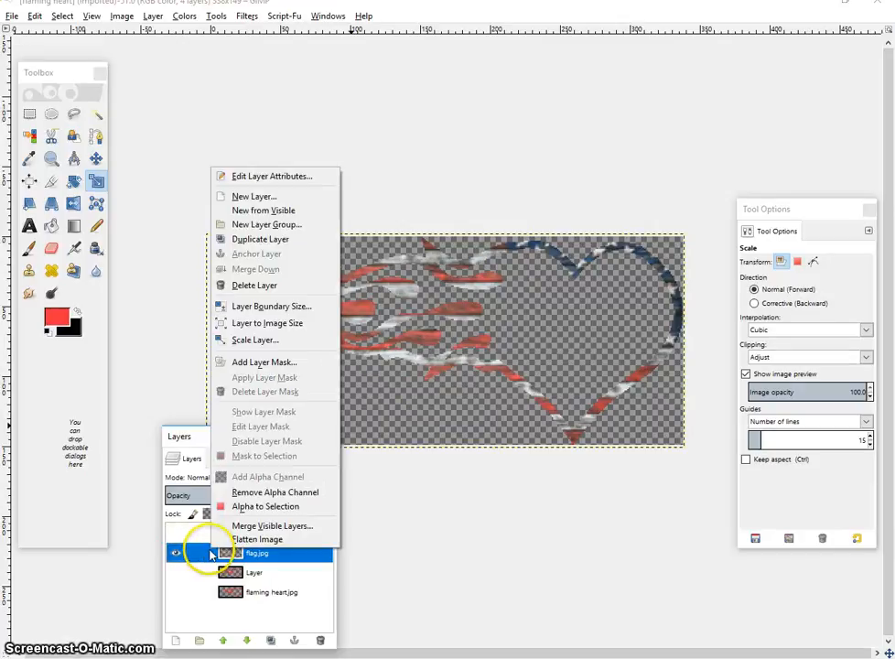
left_click(269, 506)
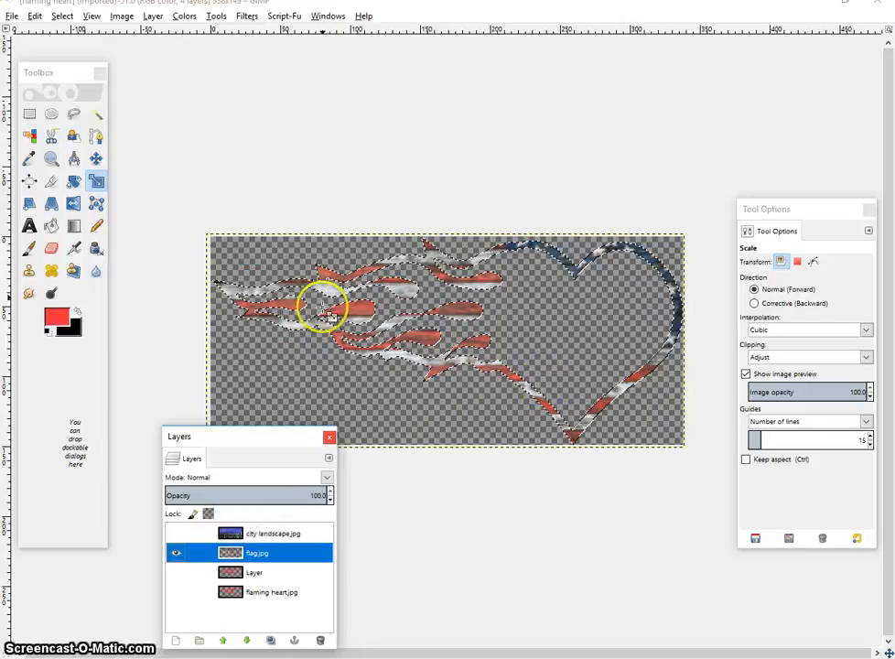
left_click(201, 532)
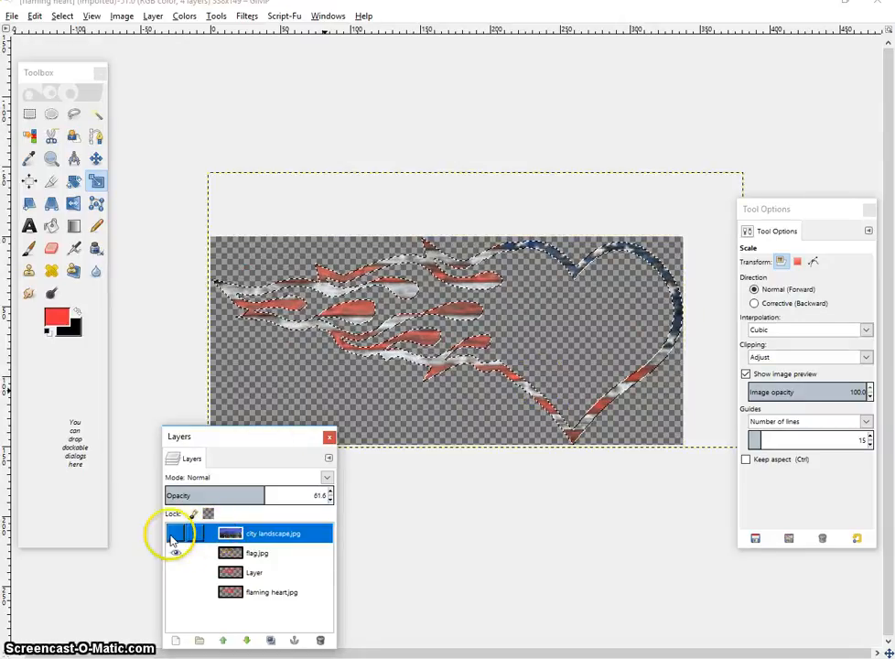
left_click(174, 534)
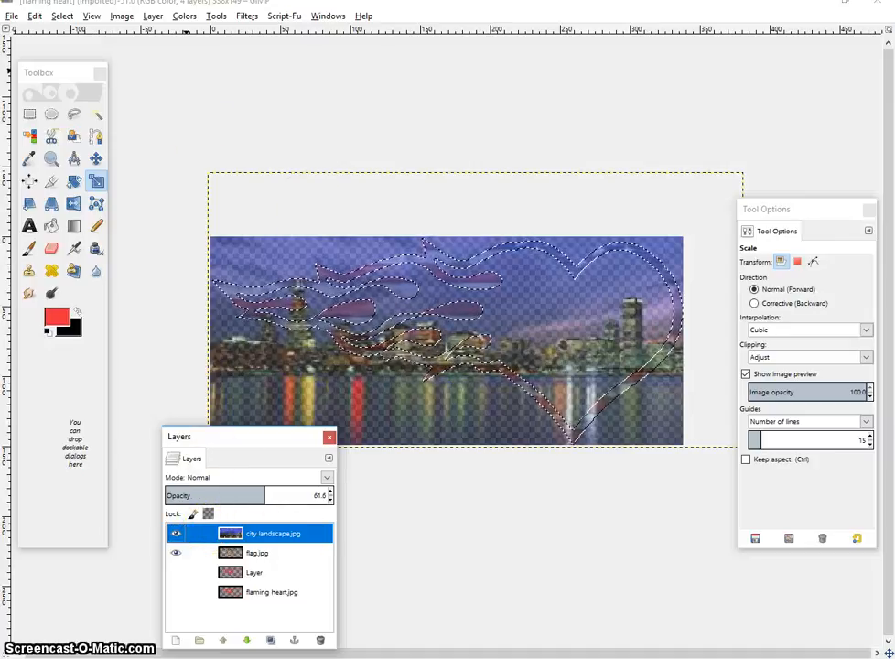
left_click(62, 15)
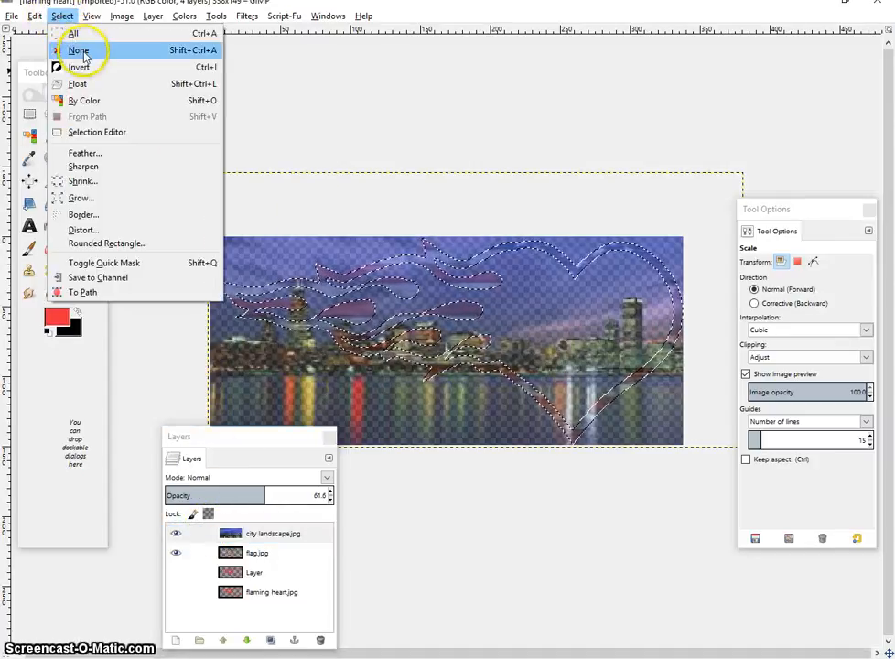
left_click(79, 66)
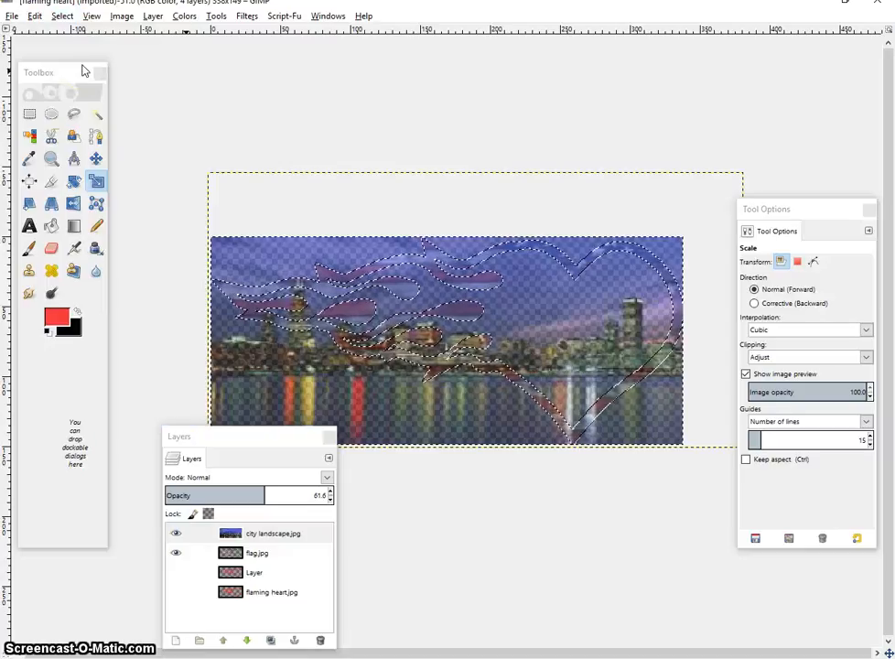
key("Delete")
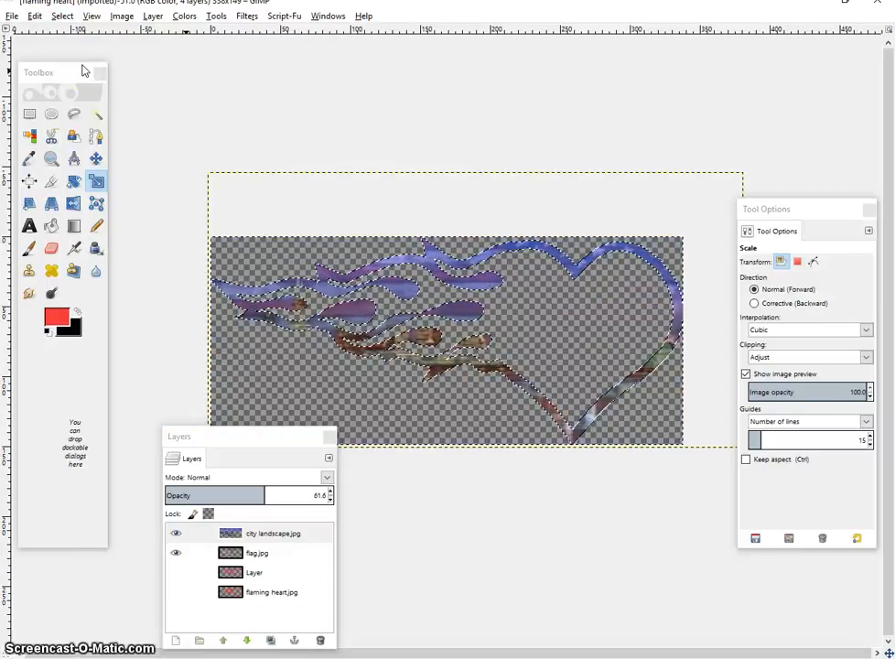
Step: Undo the deletion on the city landscape layer and clear the selection
key("ctrl+z")
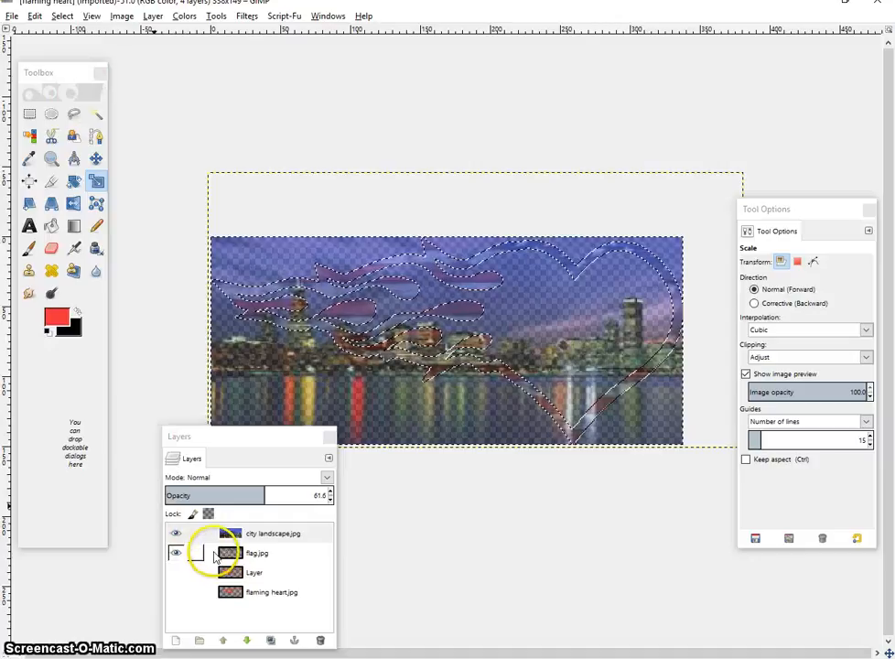
left_click(63, 16)
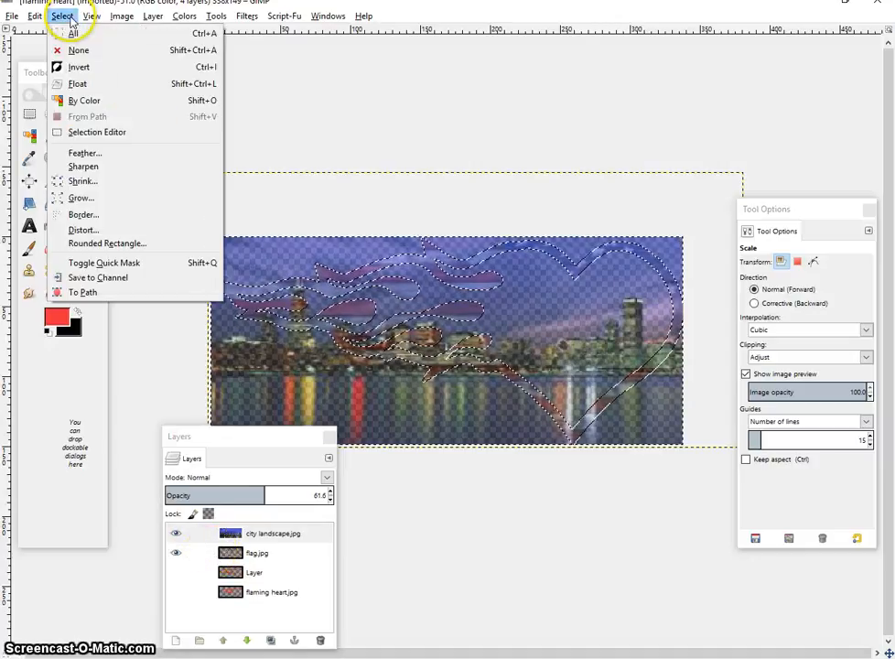
left_click(79, 53)
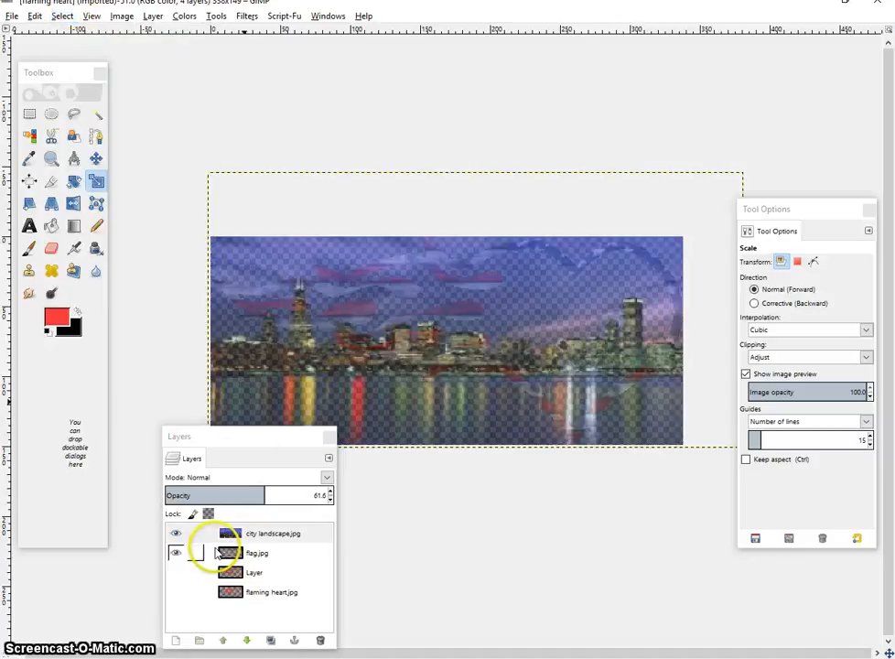
Step: Hide the city landscape layer and select the transparent interior of the heart on the flag layer with Fuzzy Select
double_click(217, 552)
left_click(261, 183)
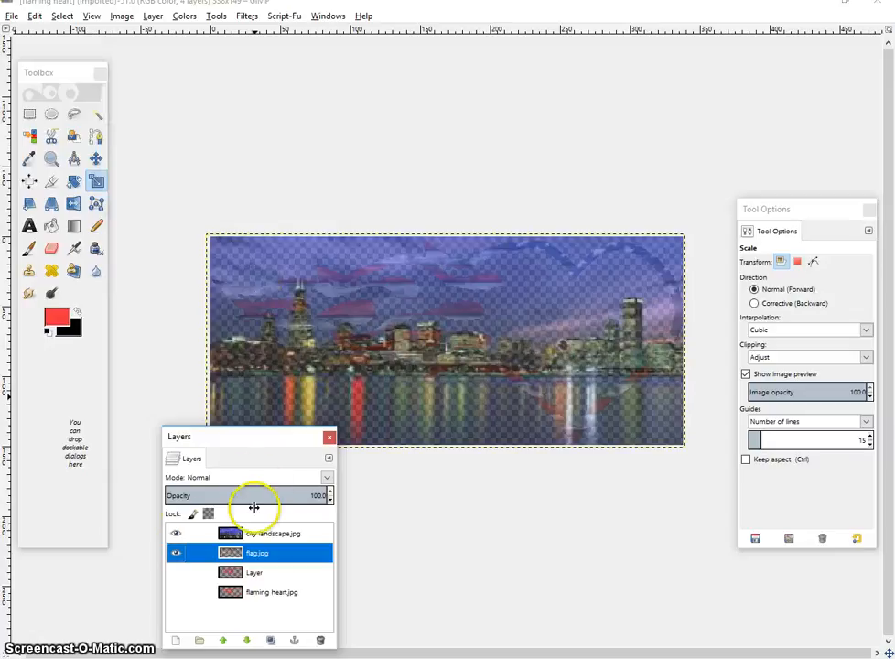
left_click(176, 533)
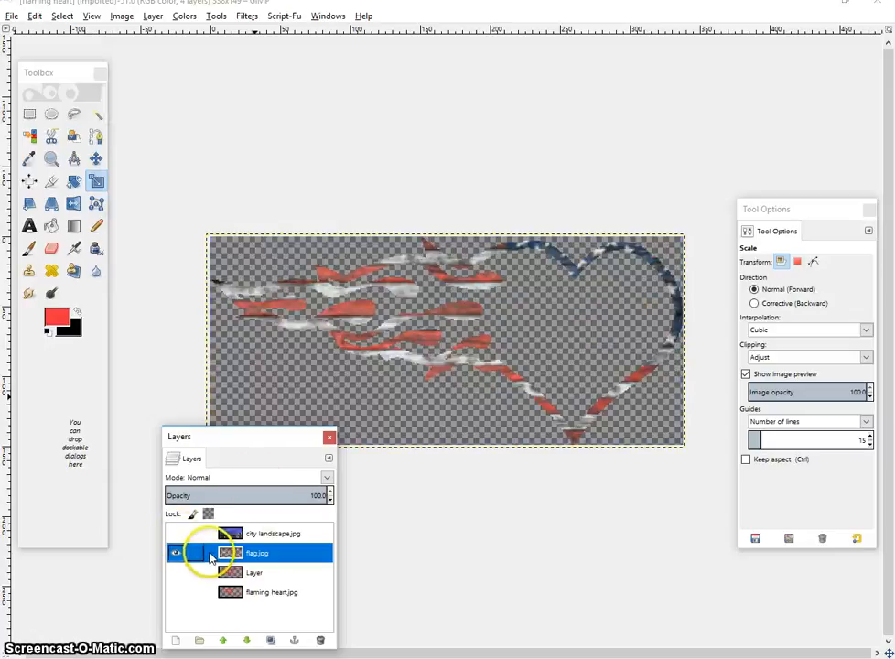
left_click(97, 113)
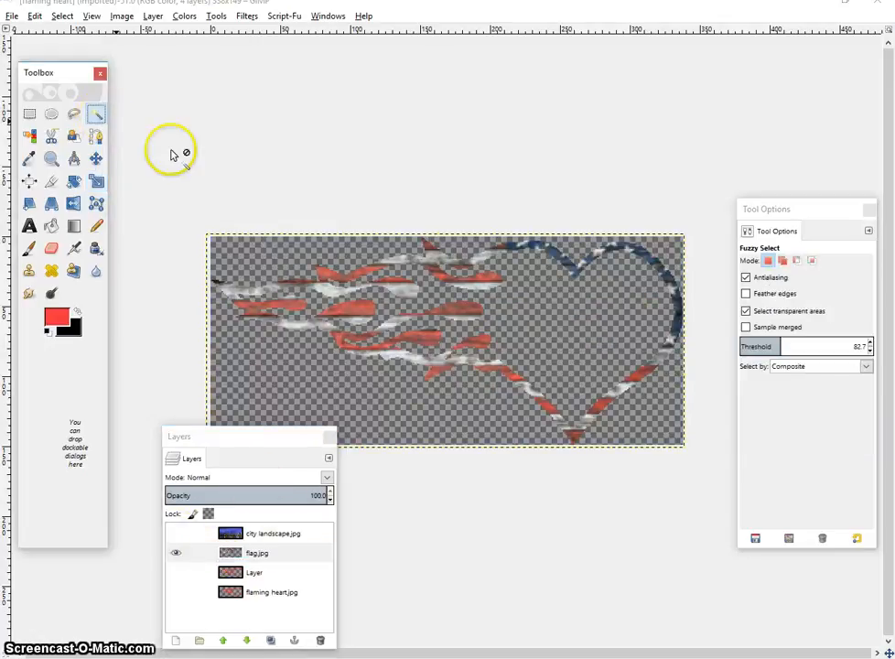
left_click(541, 322)
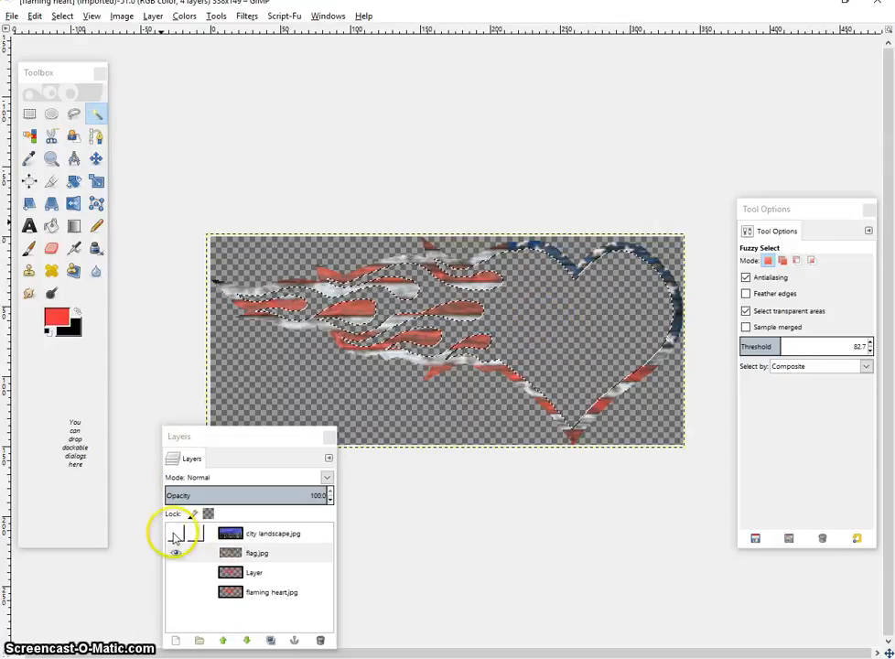
Step: Show and activate the city landscape layer, invert the selection, and delete everything outside the heart's interior
left_click(175, 534)
left_click(213, 537)
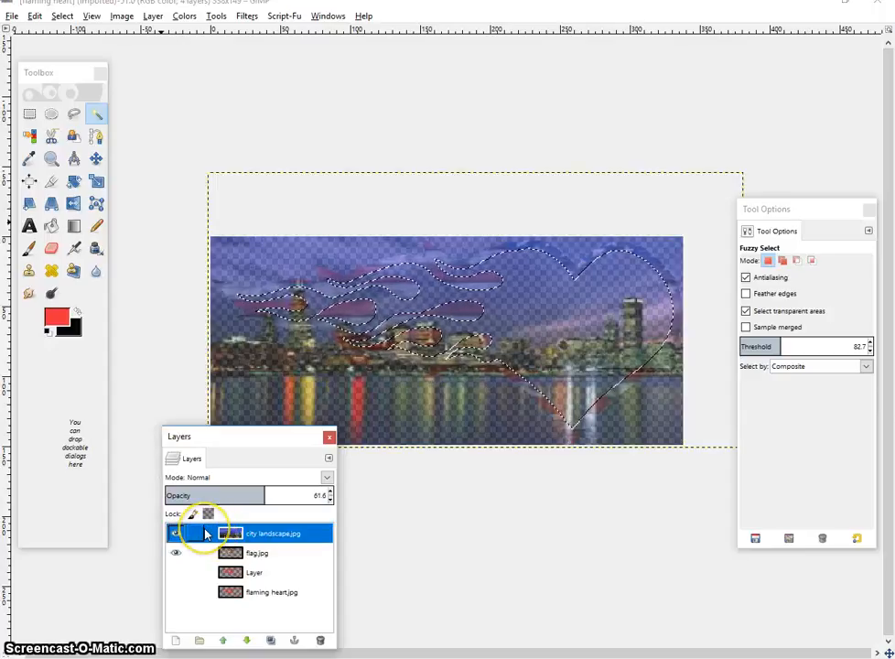
left_click(61, 16)
left_click(64, 67)
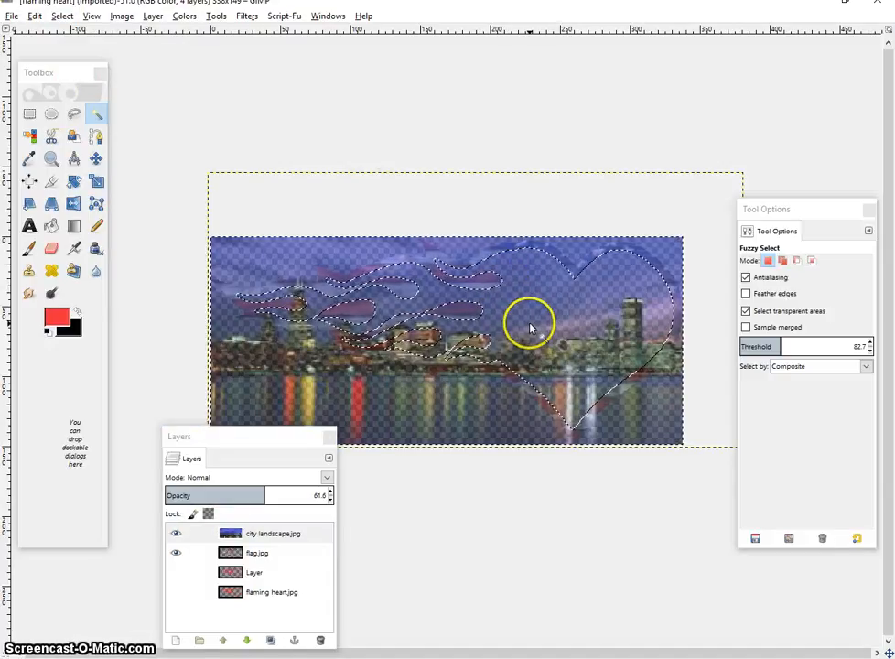
key("Delete")
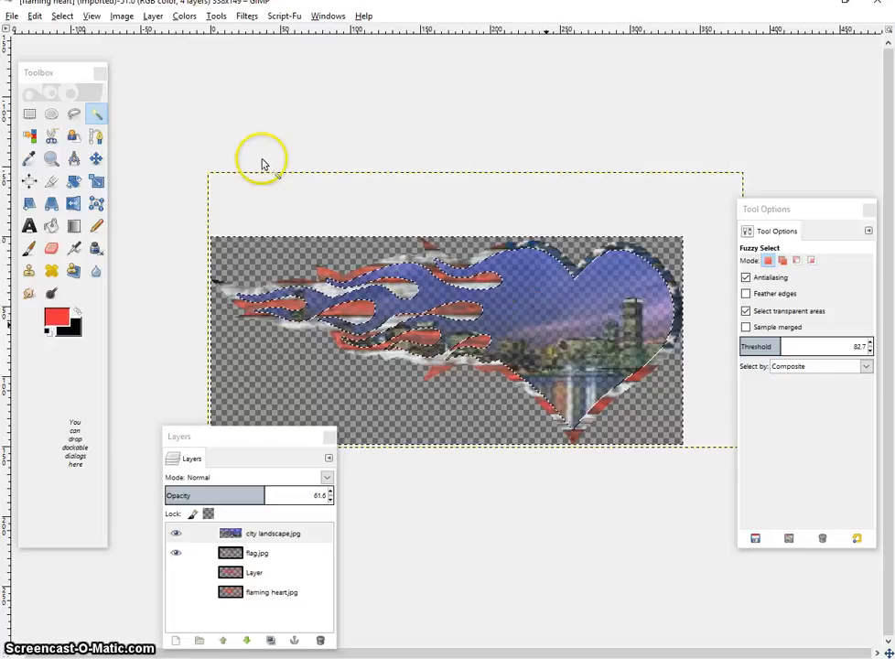
Step: Clear the selection and raise the city landscape layer's opacity to 100
left_click(61, 15)
left_click(92, 50)
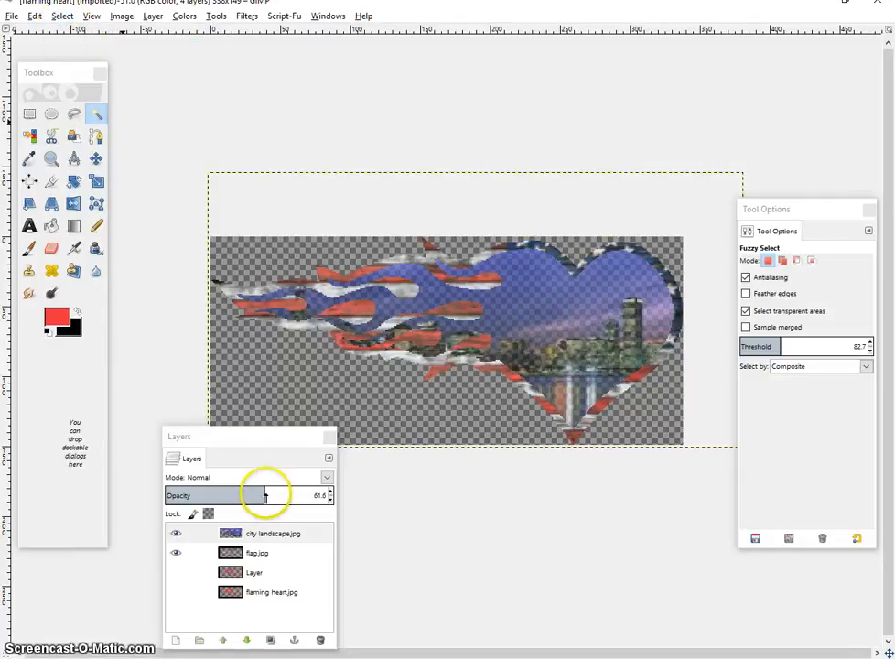
left_click_drag(265, 495, 342, 495)
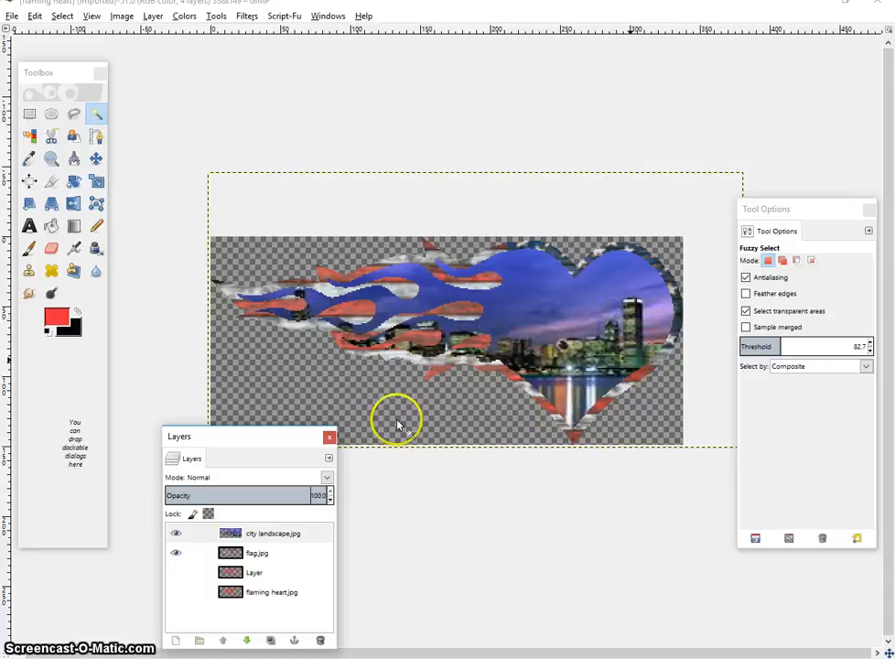
Step: Compare the city landscape heart with the flag outline and the red outline by toggling their visibility, leaving both outlines hidden
left_click(176, 552)
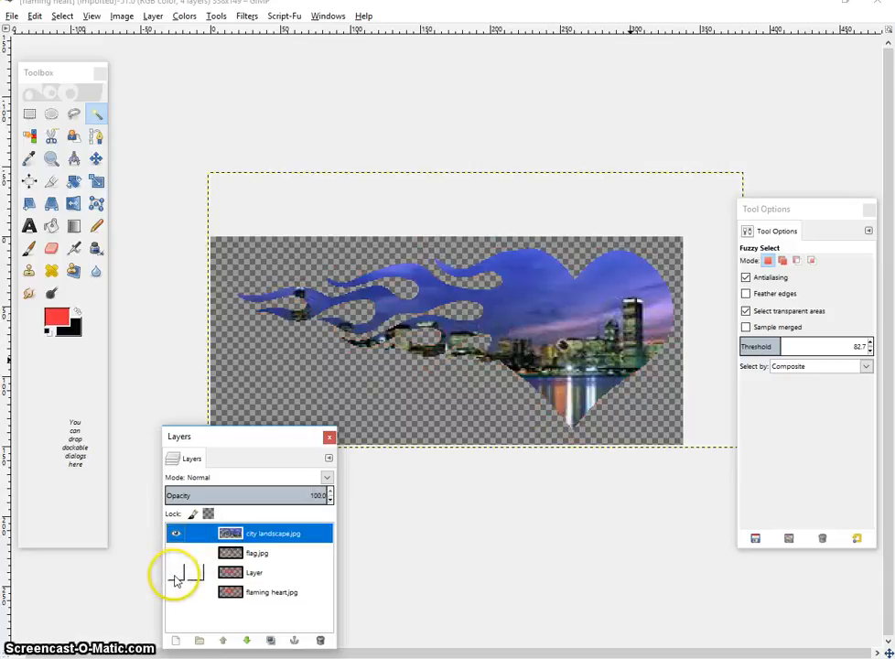
left_click(176, 573)
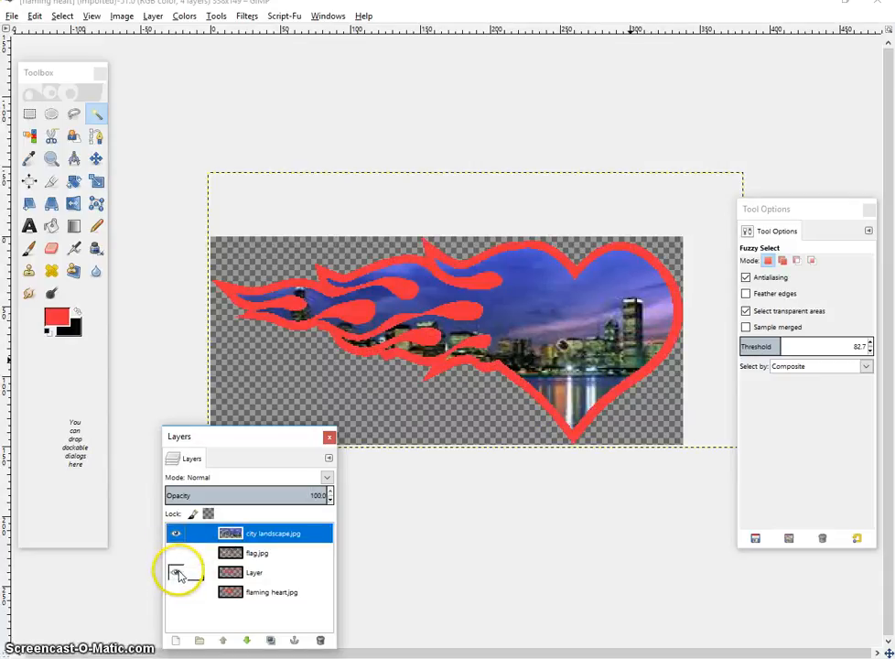
left_click(176, 573)
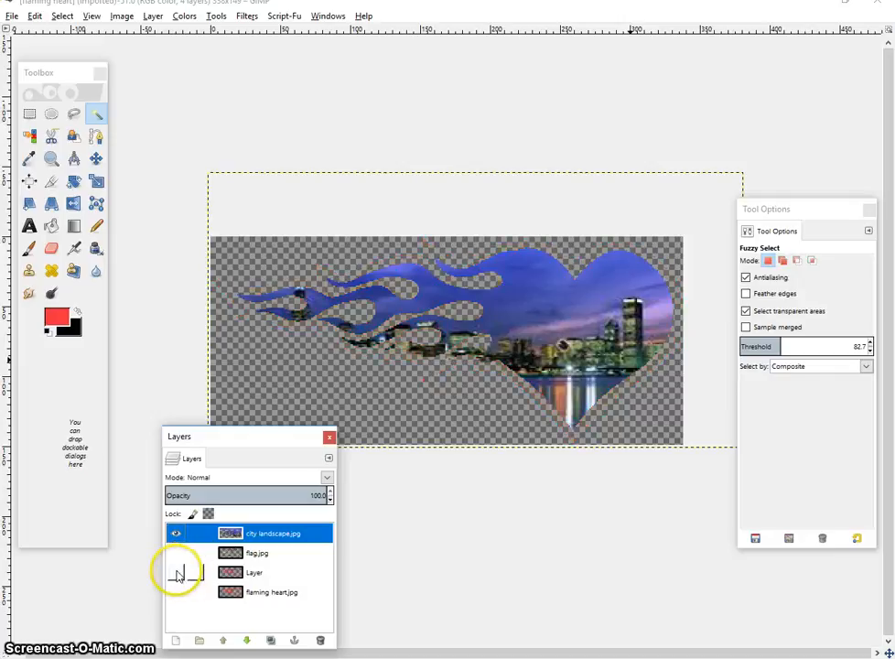
left_click(176, 552)
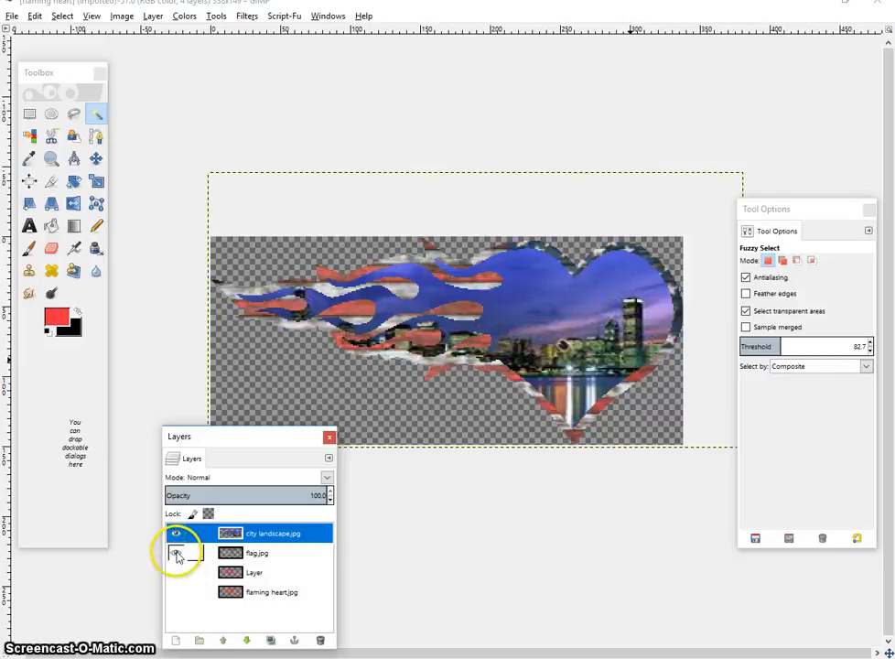
left_click(176, 552)
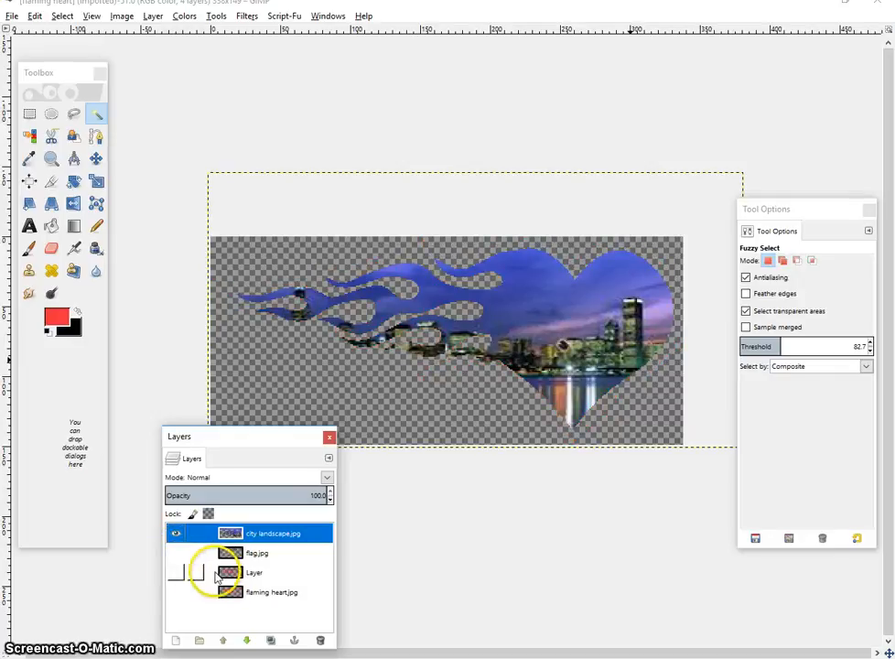
Step: Show the flag outline layer along with the city landscape heart and clear any selection
left_click(175, 554)
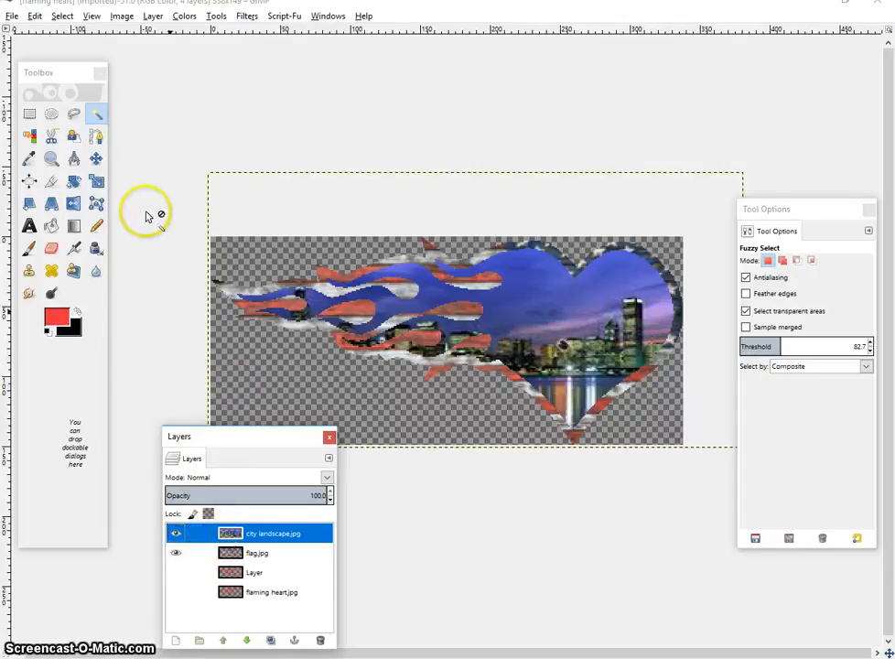
left_click(276, 381)
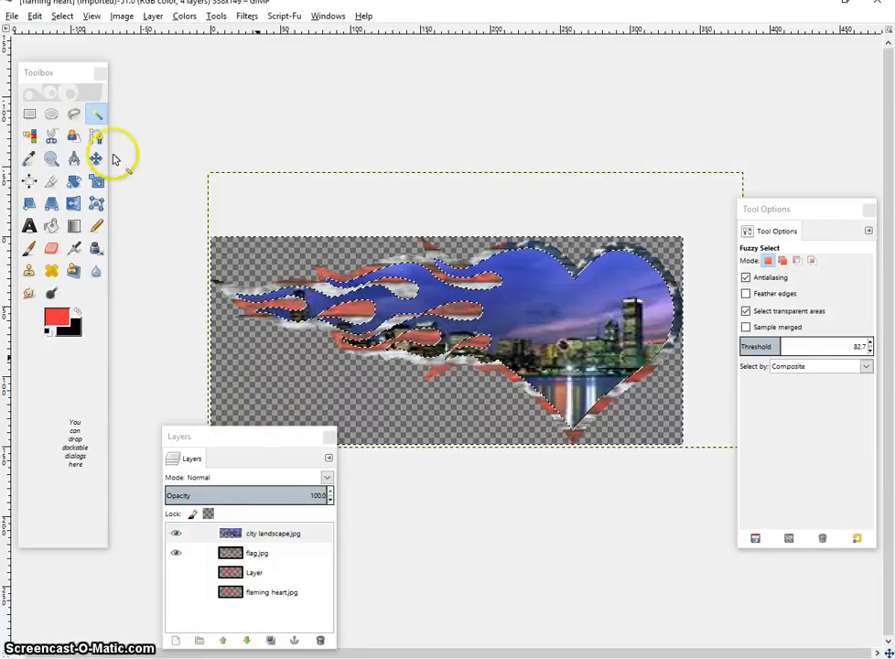
left_click(63, 16)
left_click(78, 50)
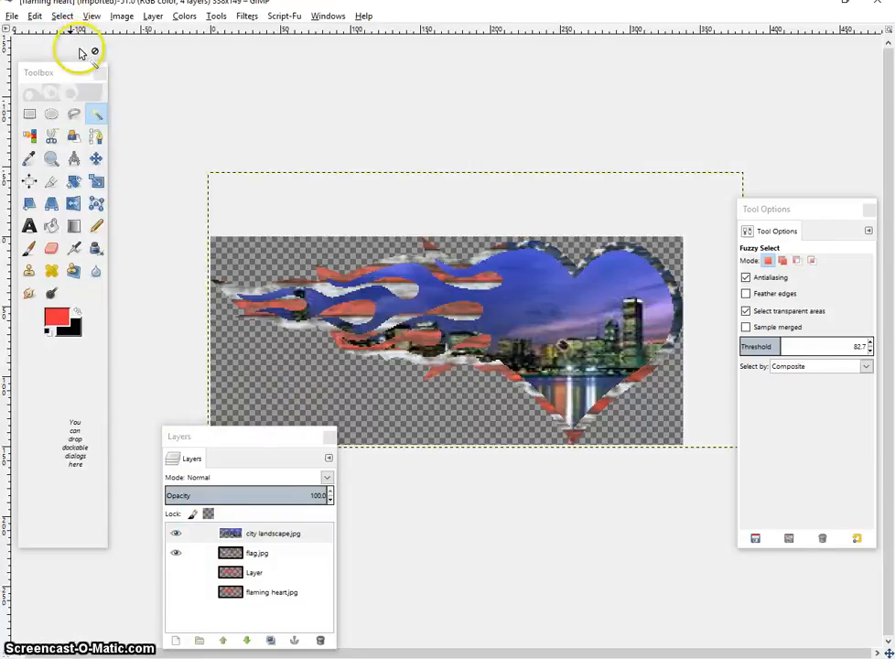
Step: Export the image to the Cricut Designs folder as citylandscape trial.png with the default PNG options
left_click(12, 16)
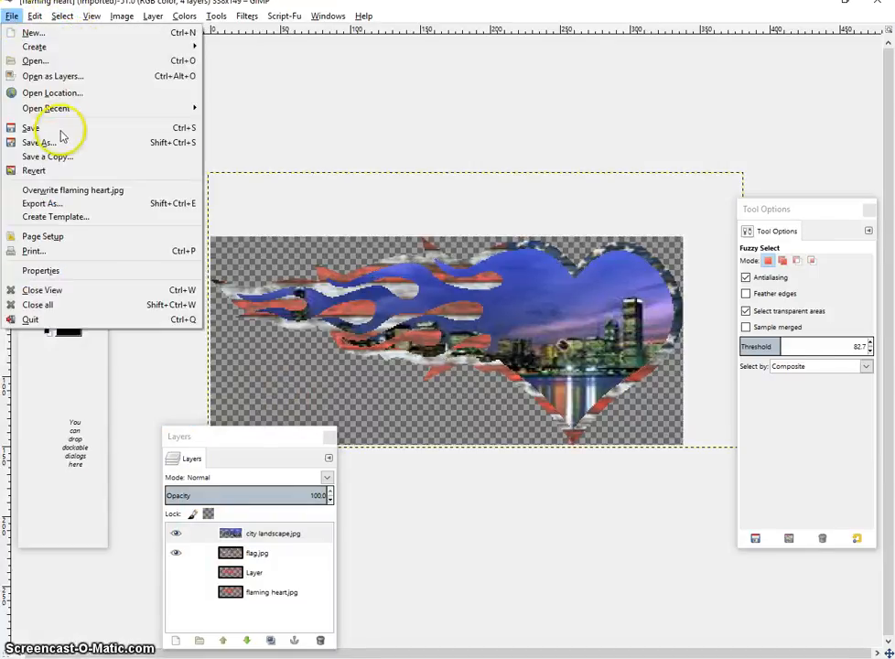
left_click(54, 203)
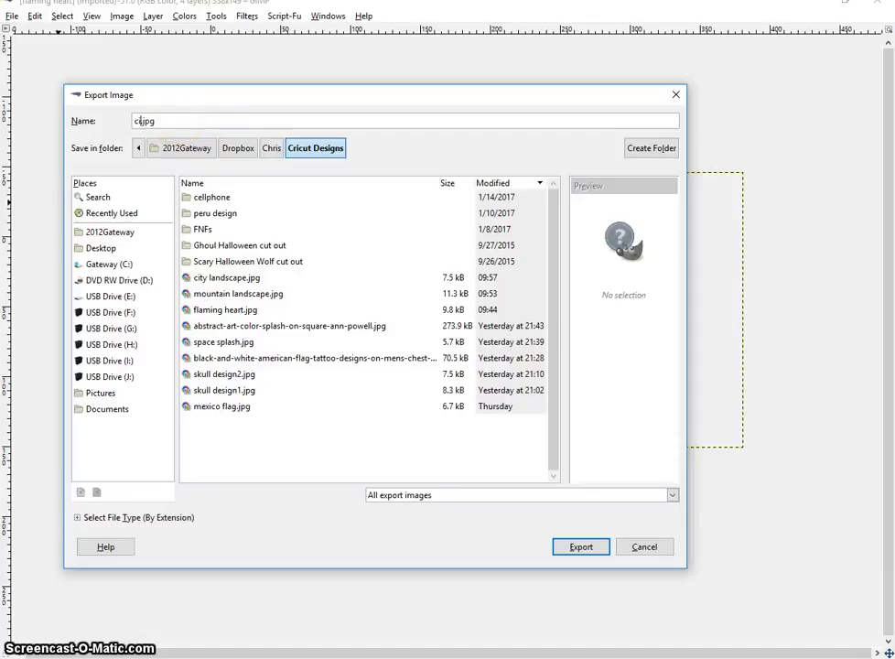
type("citylandscape trial")
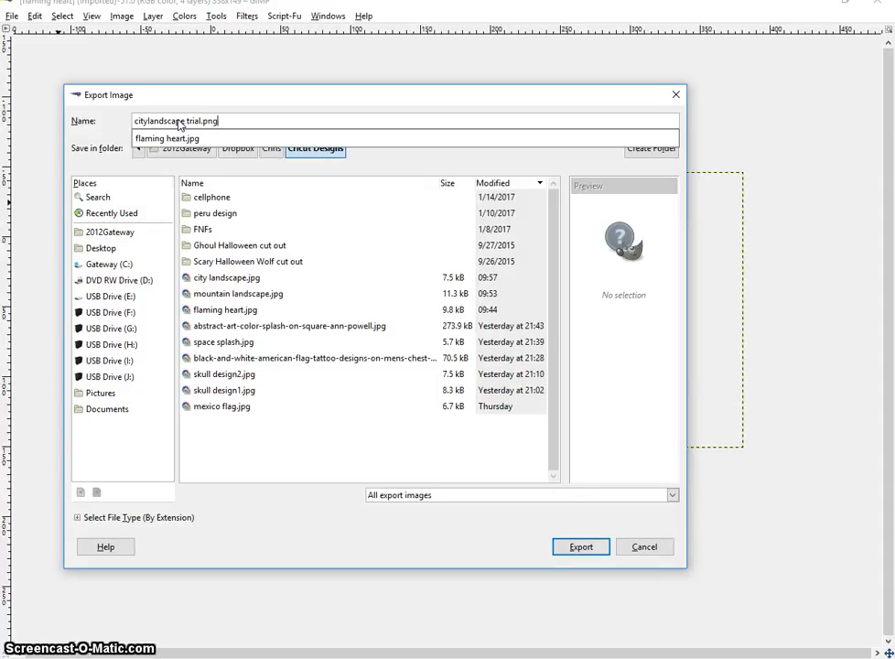
key("Return")
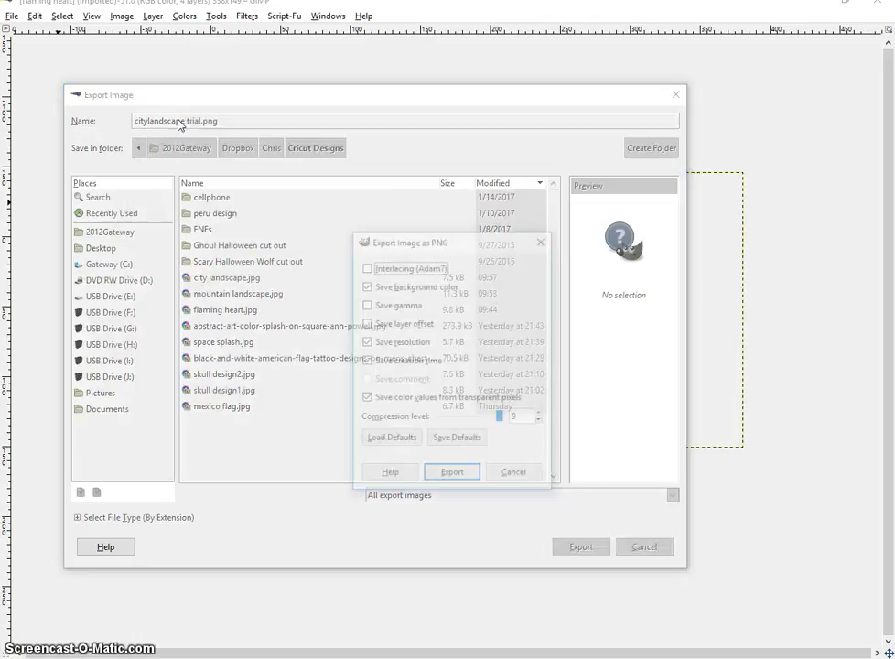
left_click(451, 475)
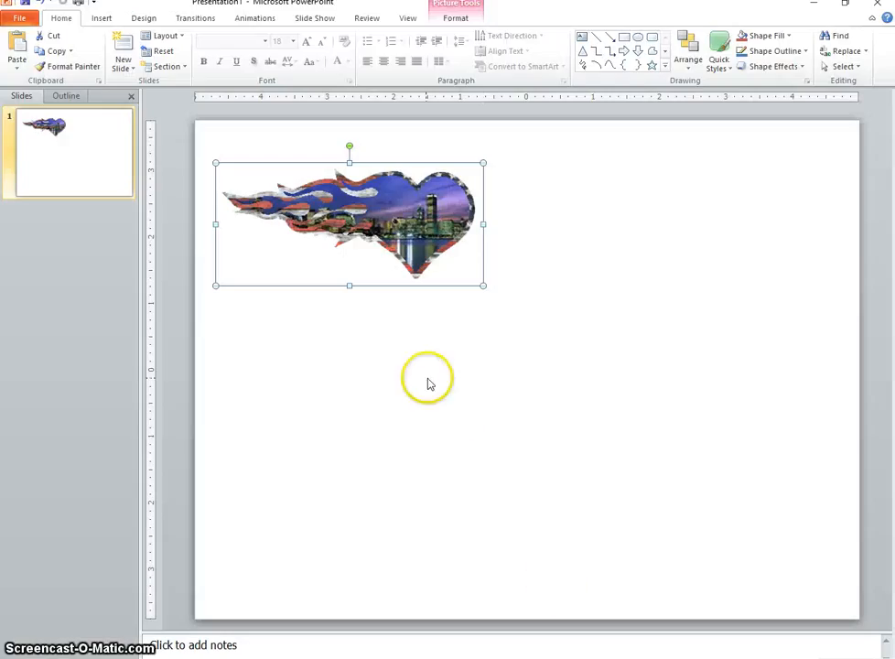
Step: Switch to PowerPoint, start inserting a picture from file on the slide, and browse to the Cricut Designs folder
left_click(425, 380)
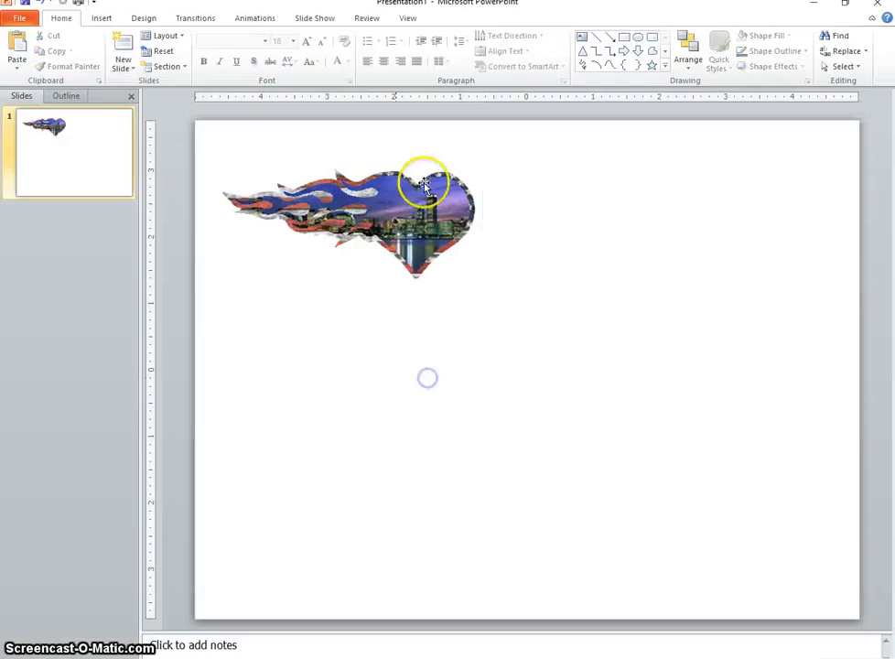
left_click(102, 19)
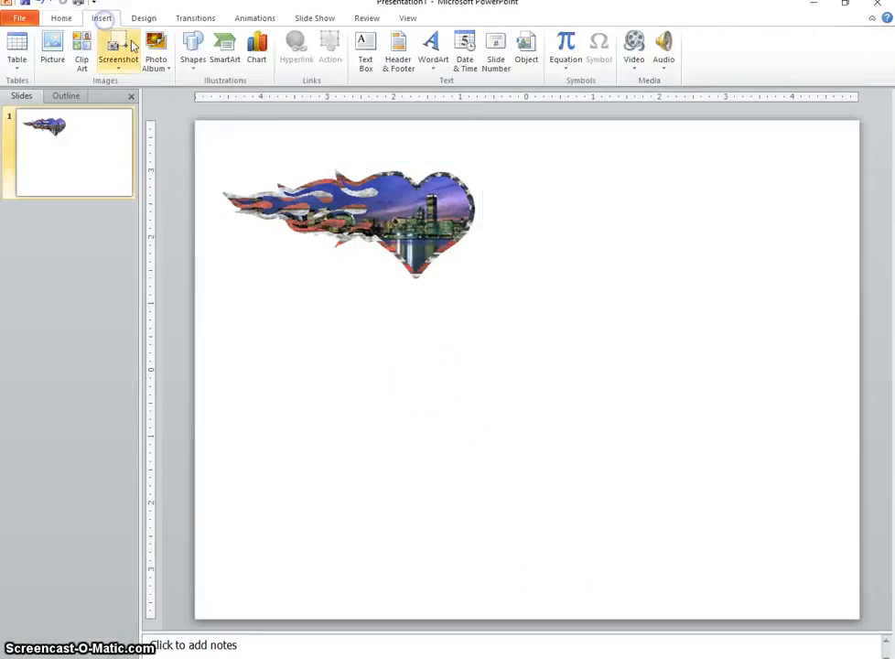
left_click(46, 54)
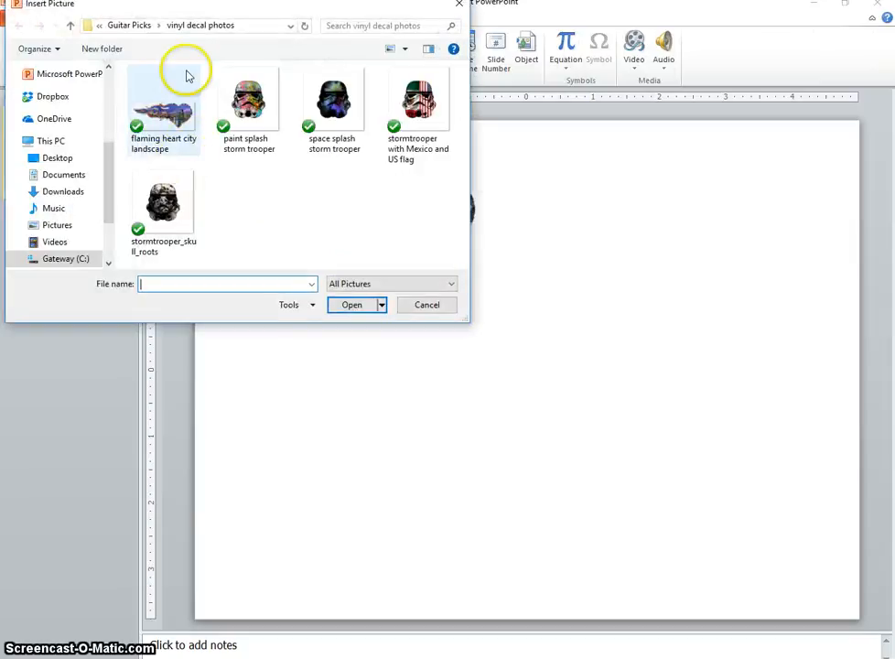
left_click(98, 24)
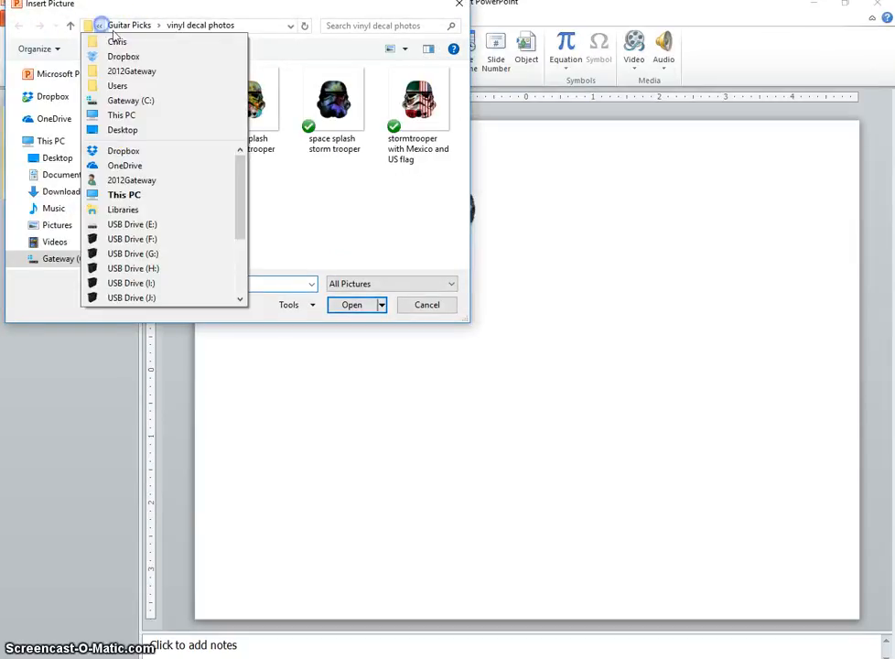
left_click(159, 25)
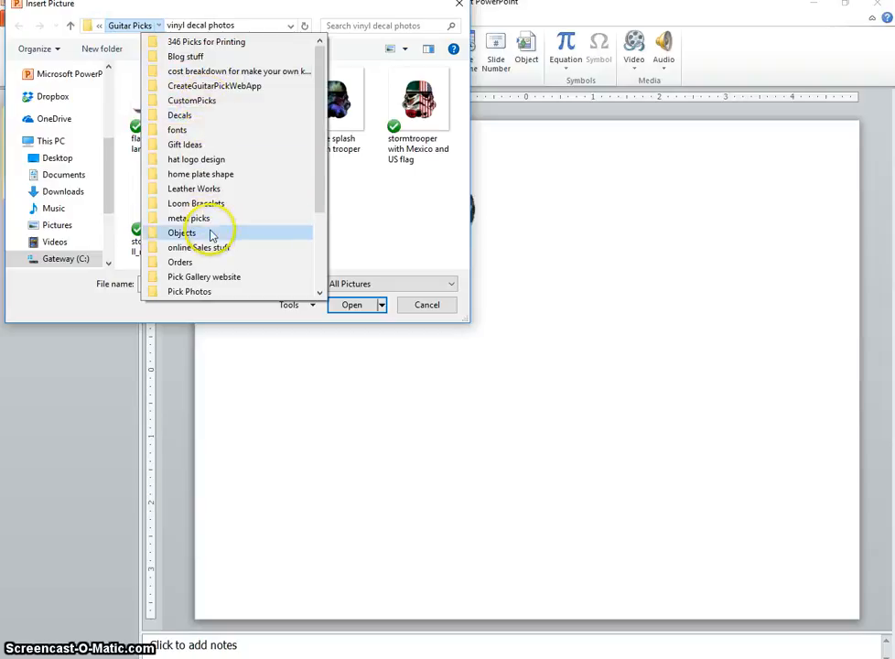
left_click(97, 26)
left_click(71, 26)
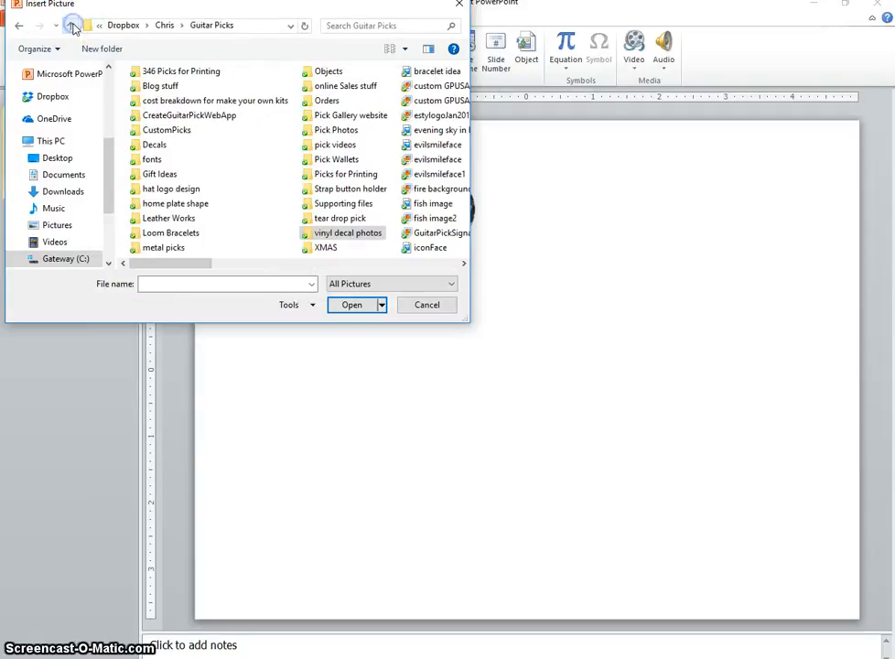
left_click(165, 26)
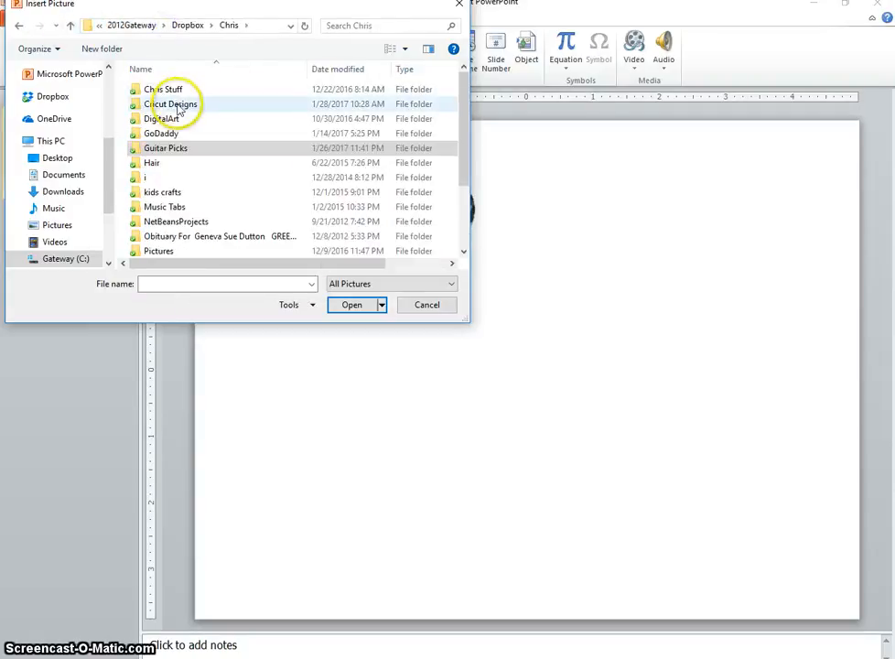
double_click(179, 105)
Step: Insert the citylandscape trial picture and move it below the existing heart picture on the slide, keeping it selected
left_click_drag(455, 148, 455, 218)
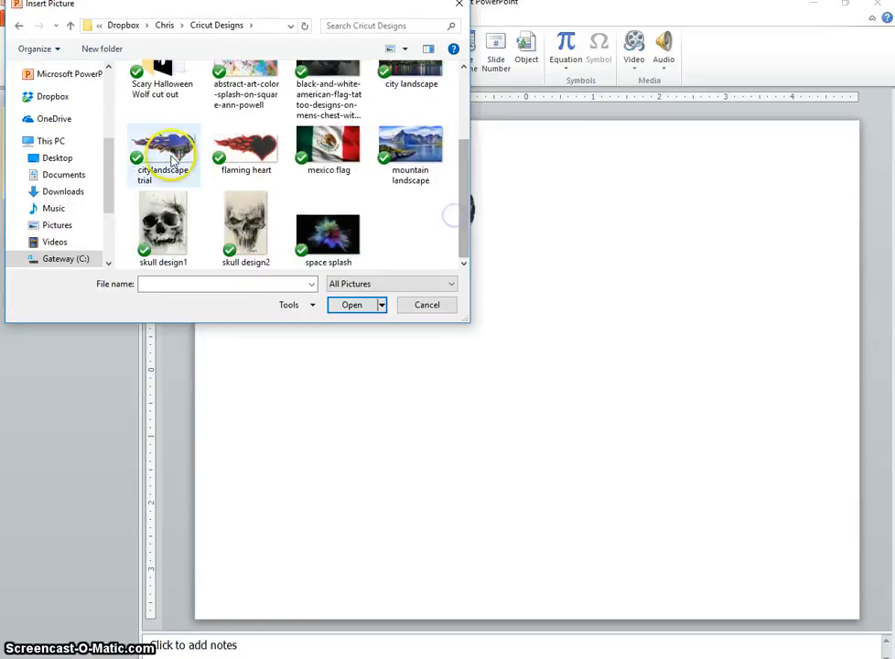
left_click(164, 154)
left_click(352, 307)
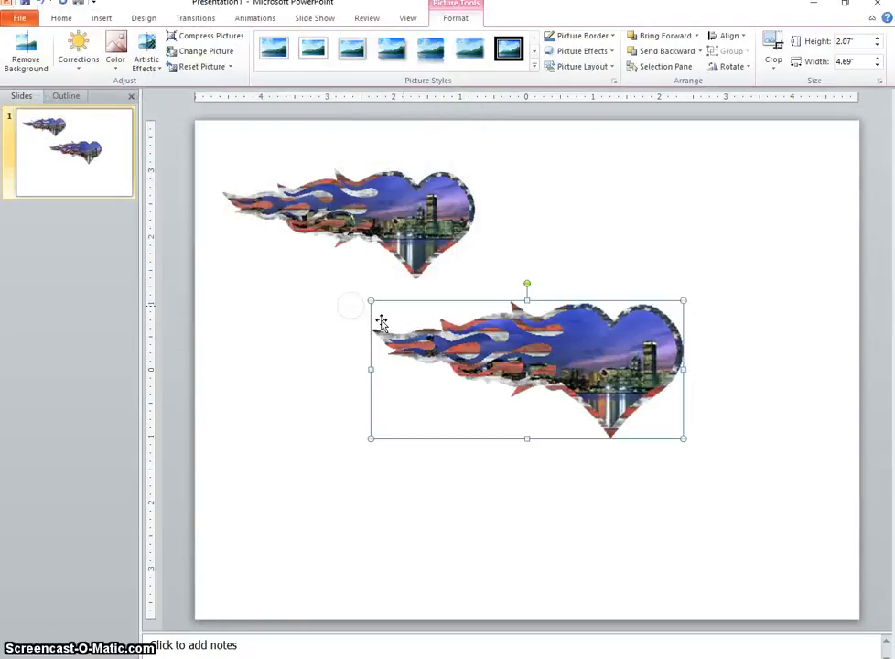
left_click_drag(517, 391, 441, 413)
left_click(423, 512)
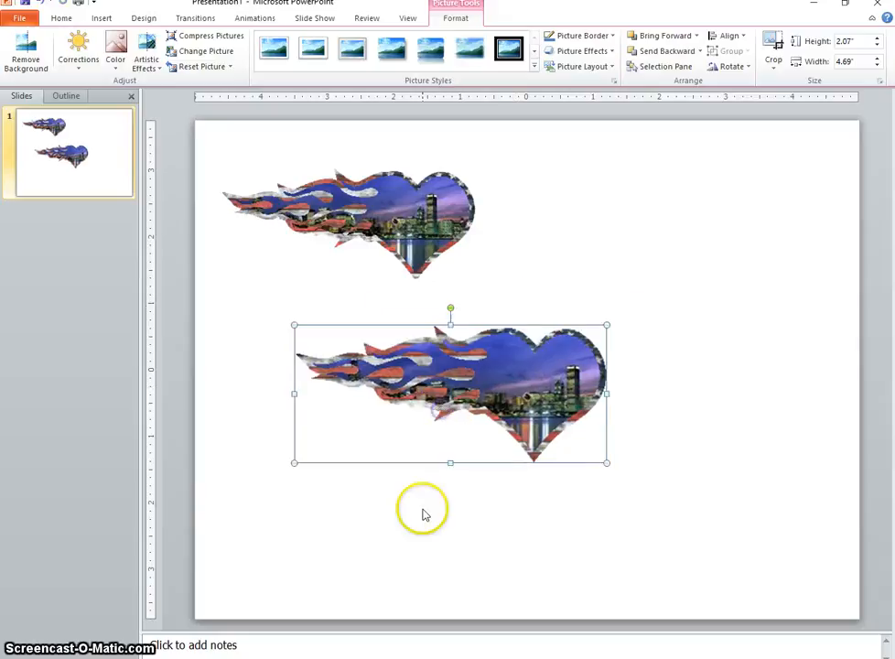
left_click(503, 413)
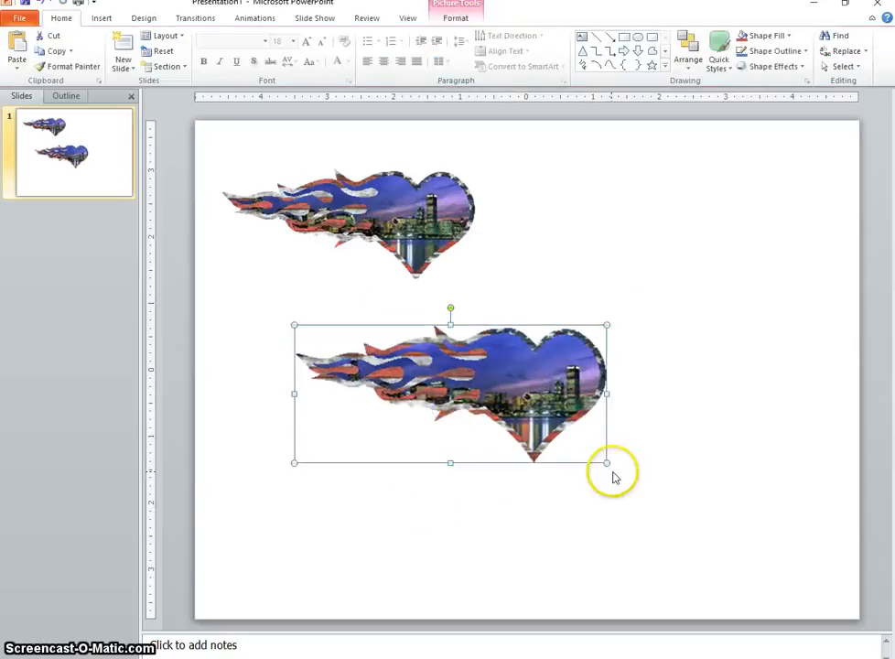